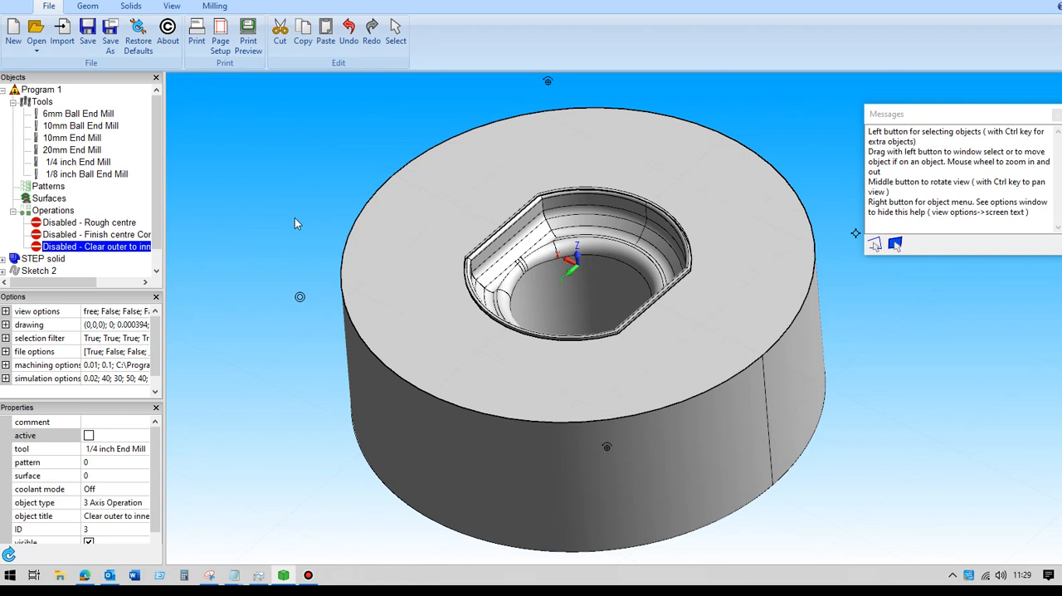
Step: Activate the Rough centre operation and pick the STEP solid as its machining surface
left_click(83, 224)
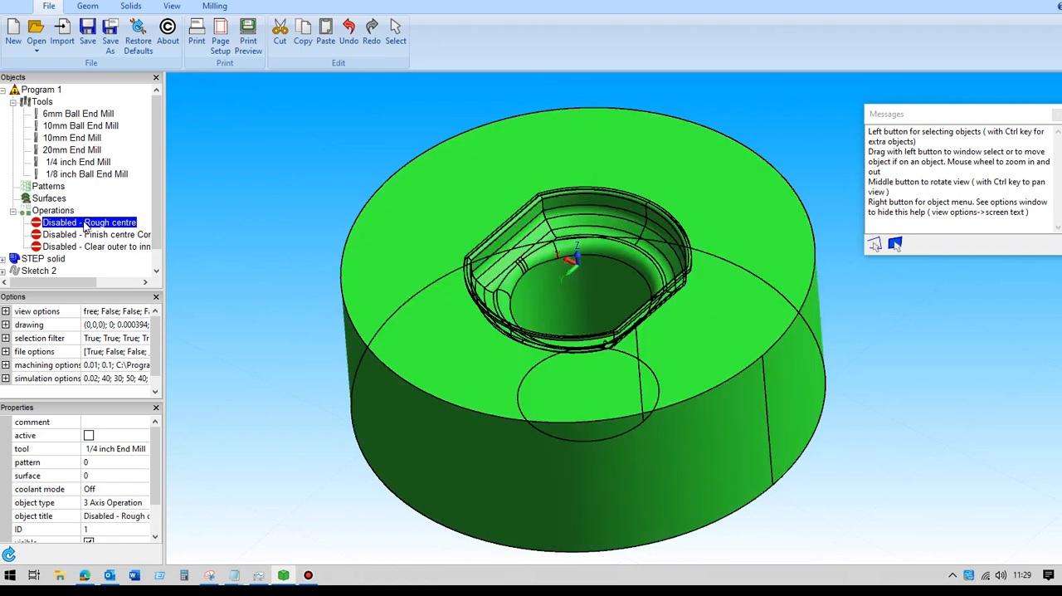
left_click(89, 435)
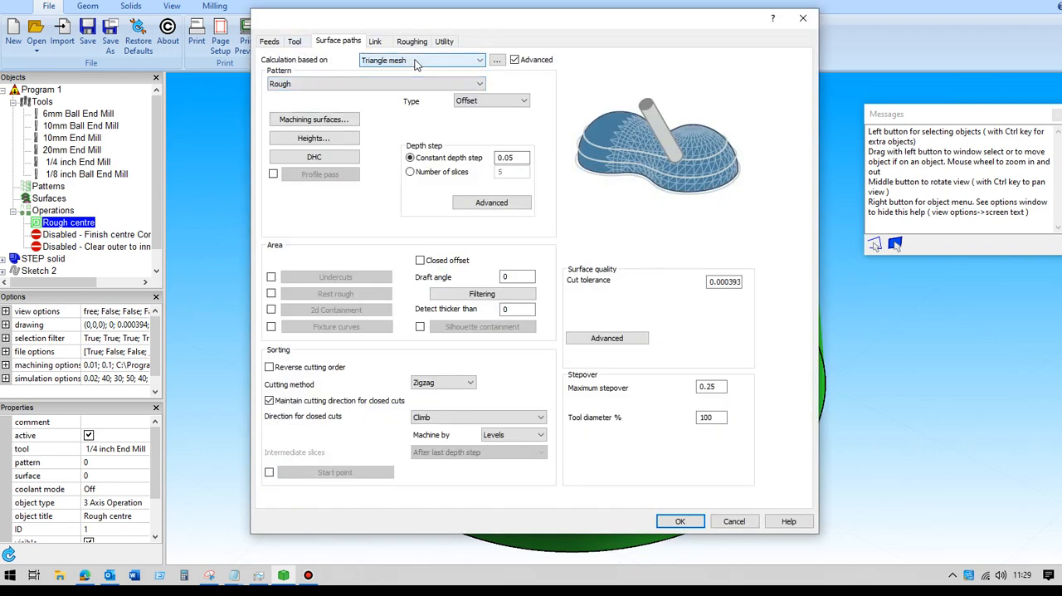
left_click(325, 120)
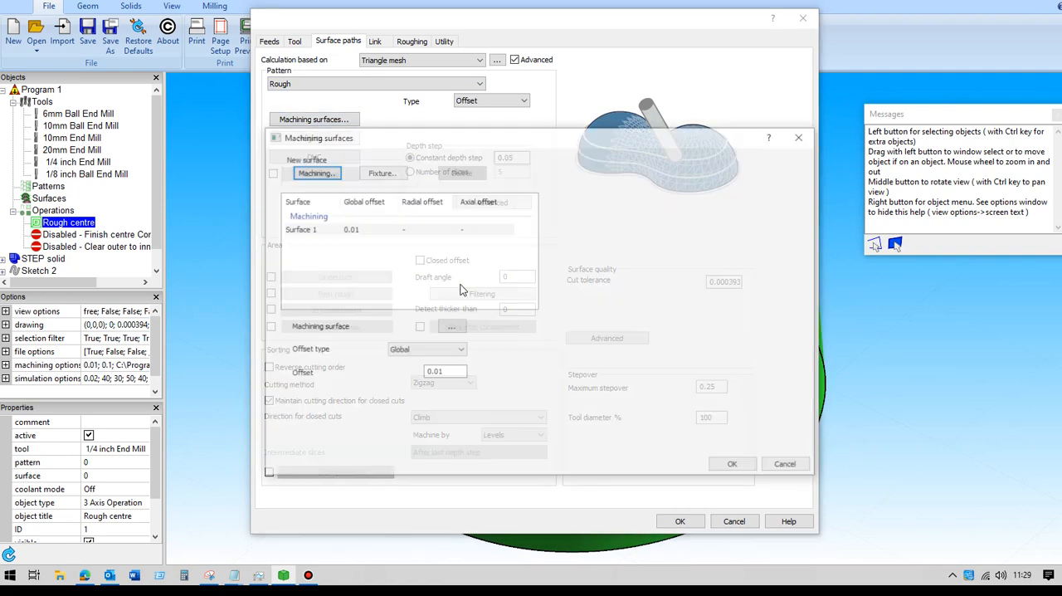
left_click(452, 328)
left_click(643, 382)
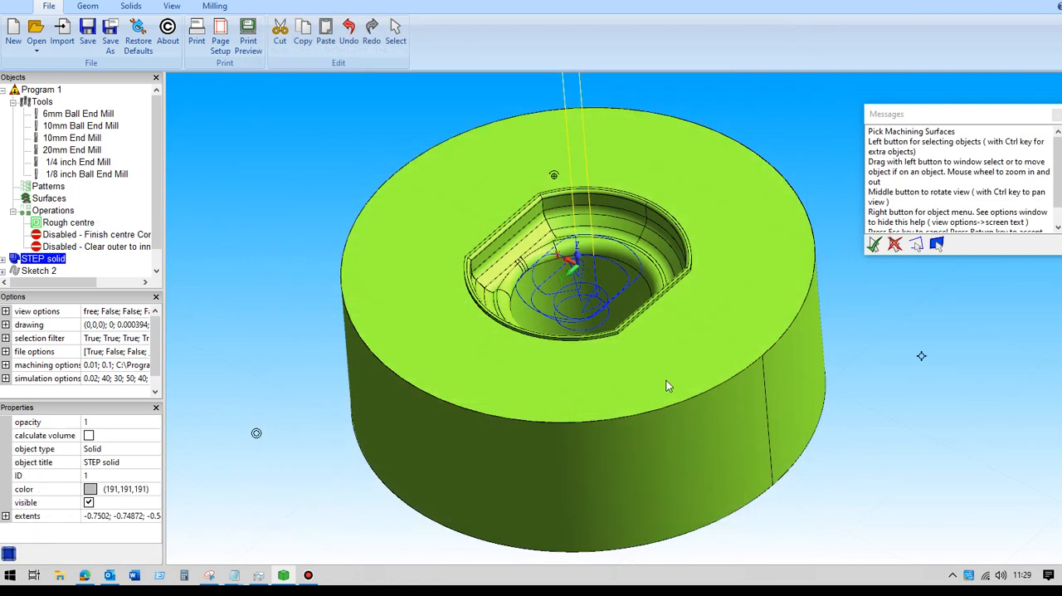
key("Return")
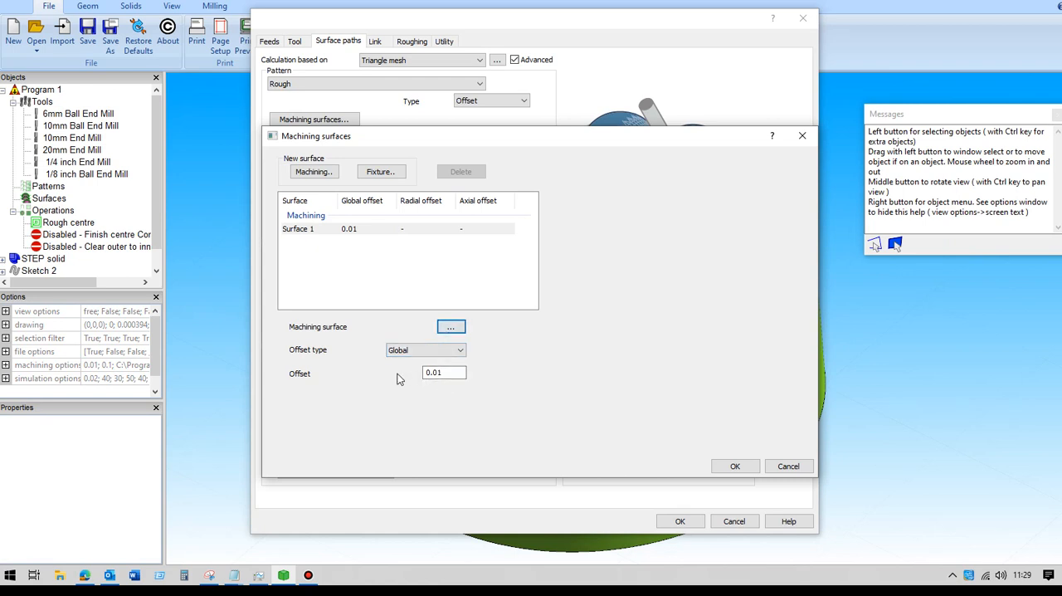
left_click(735, 466)
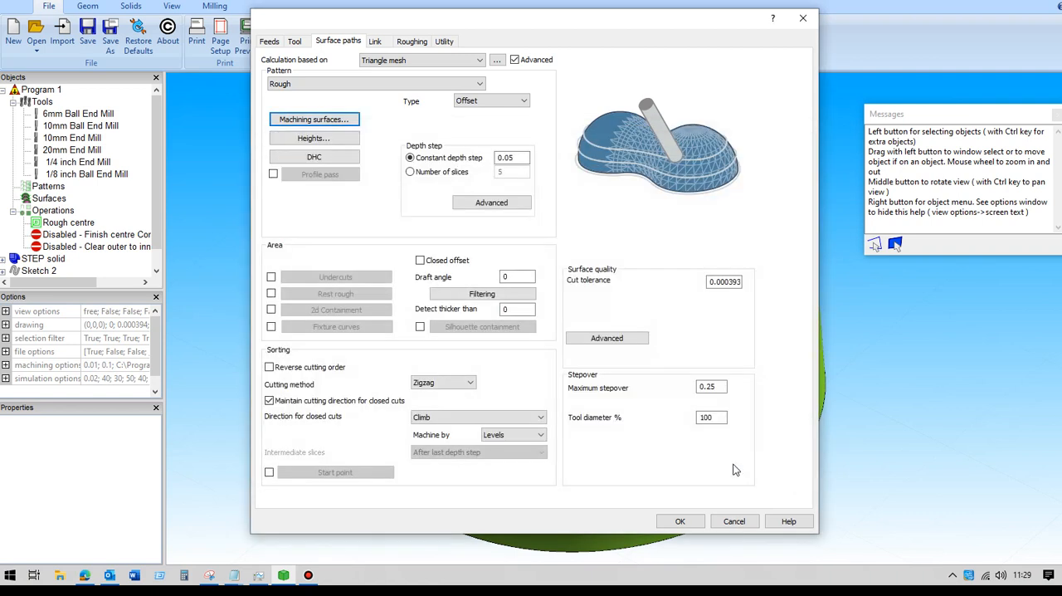
Step: Review the Rough centre operation's user-defined start and end heights and its assigned tool
left_click(312, 140)
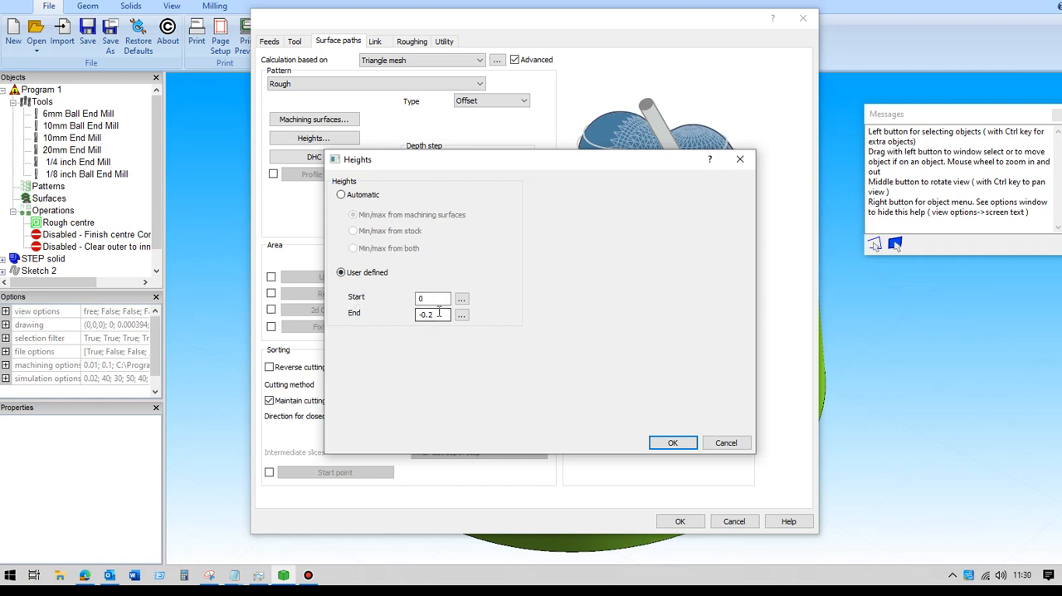
left_click(669, 443)
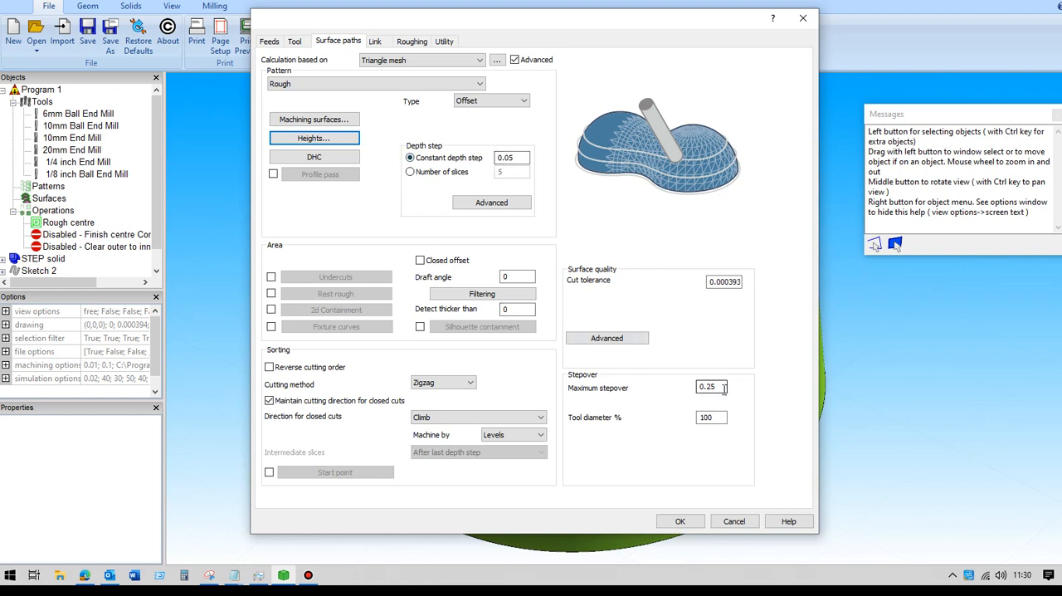
left_click(296, 42)
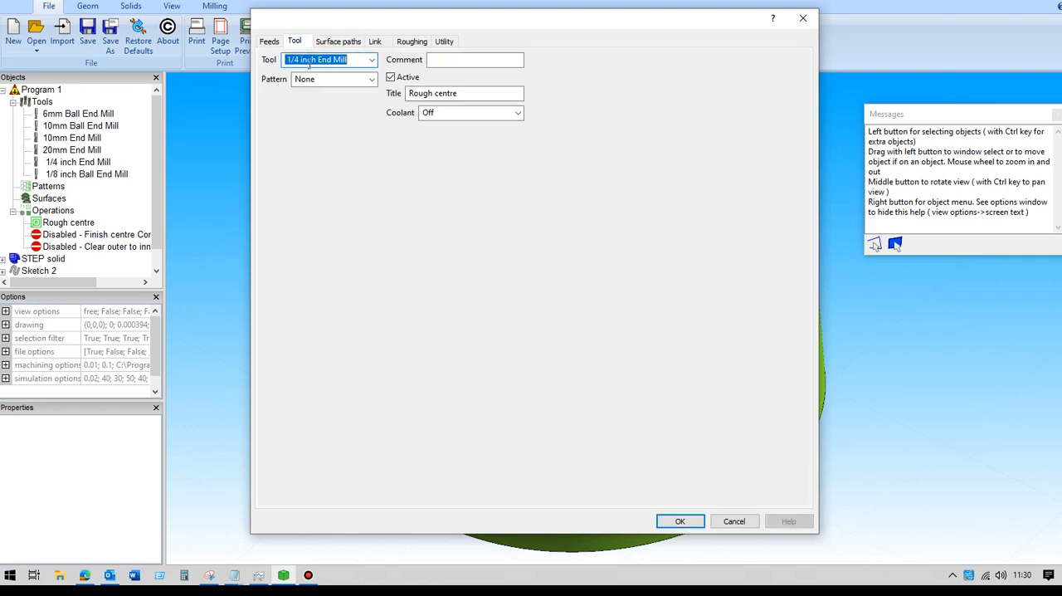
left_click(345, 42)
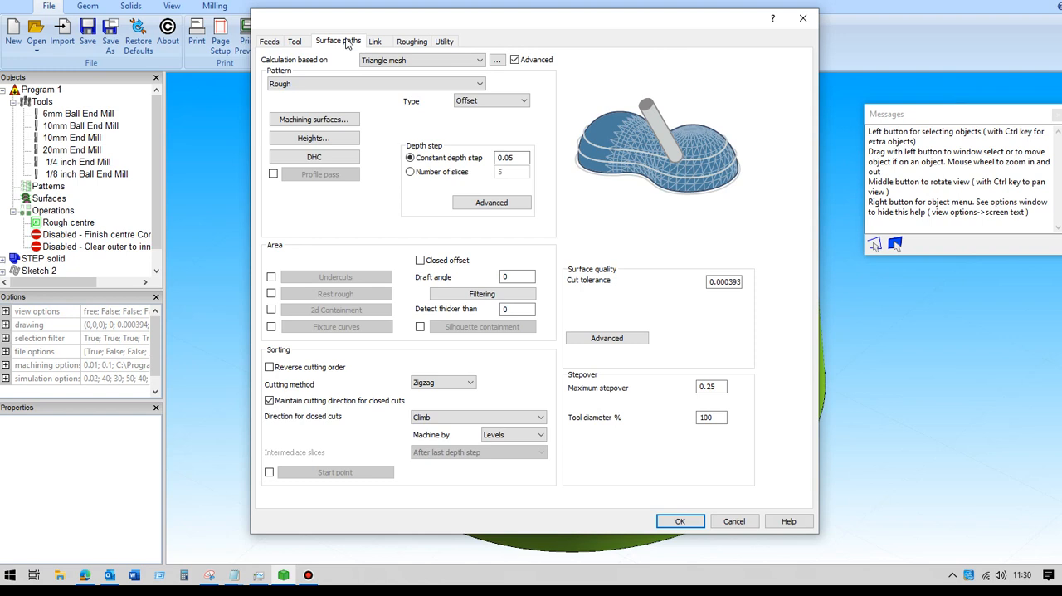
Step: Select Automatic as the ramp type for the Rough centre operation's approach moves
left_click(411, 43)
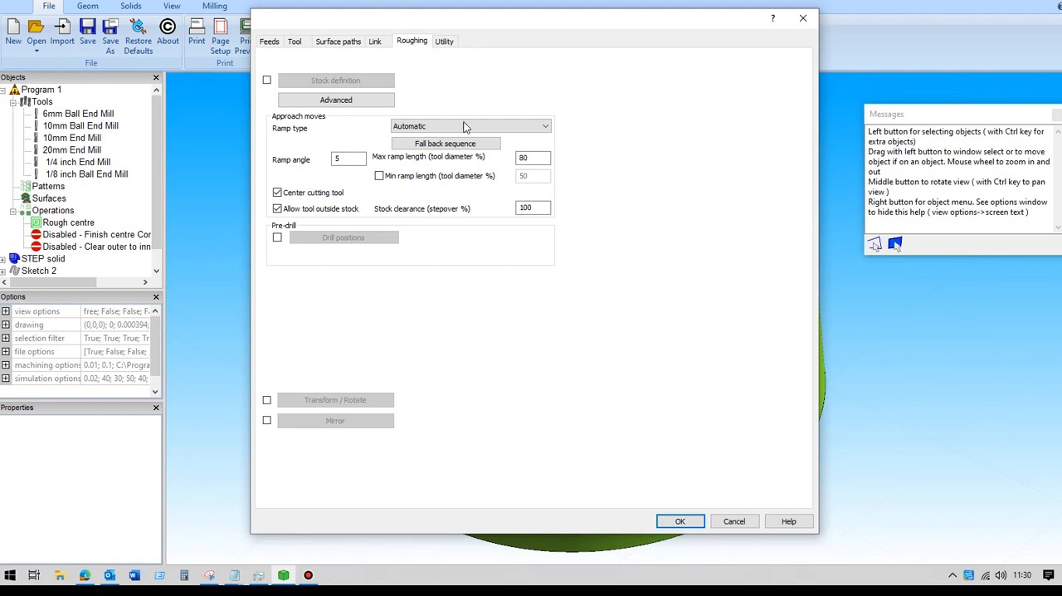
left_click(508, 128)
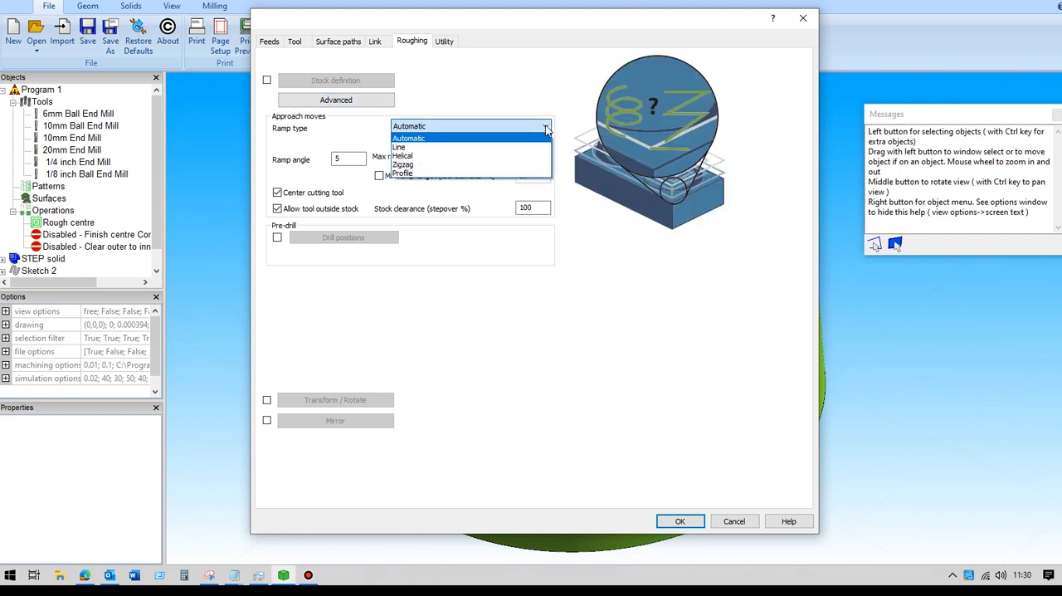
left_click(427, 140)
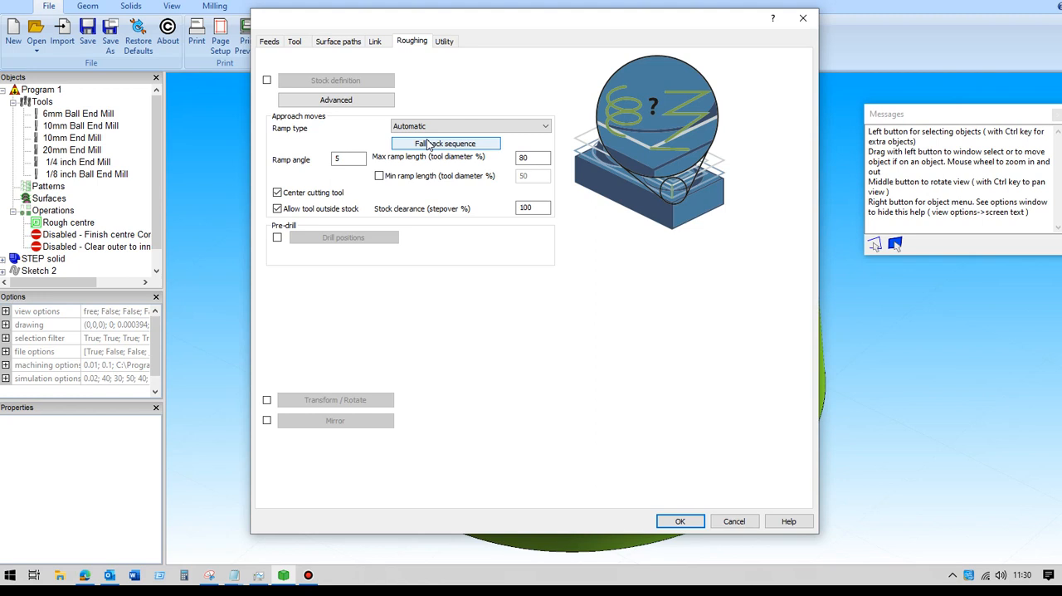
Step: Check the retract settings in the Rough centre operation's links and accept the operation to display its toolpath
left_click(377, 42)
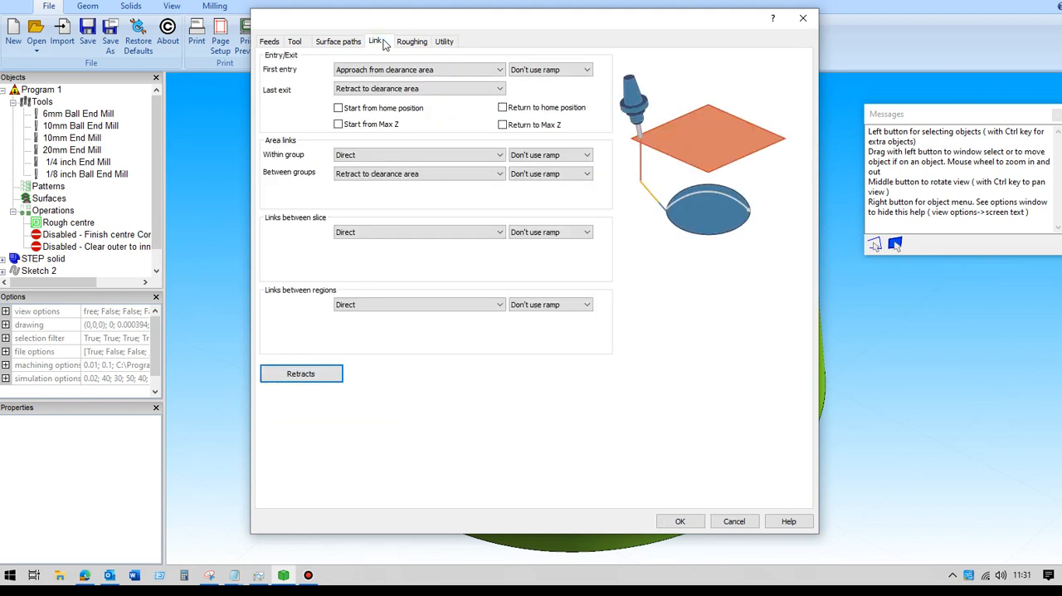
left_click(301, 374)
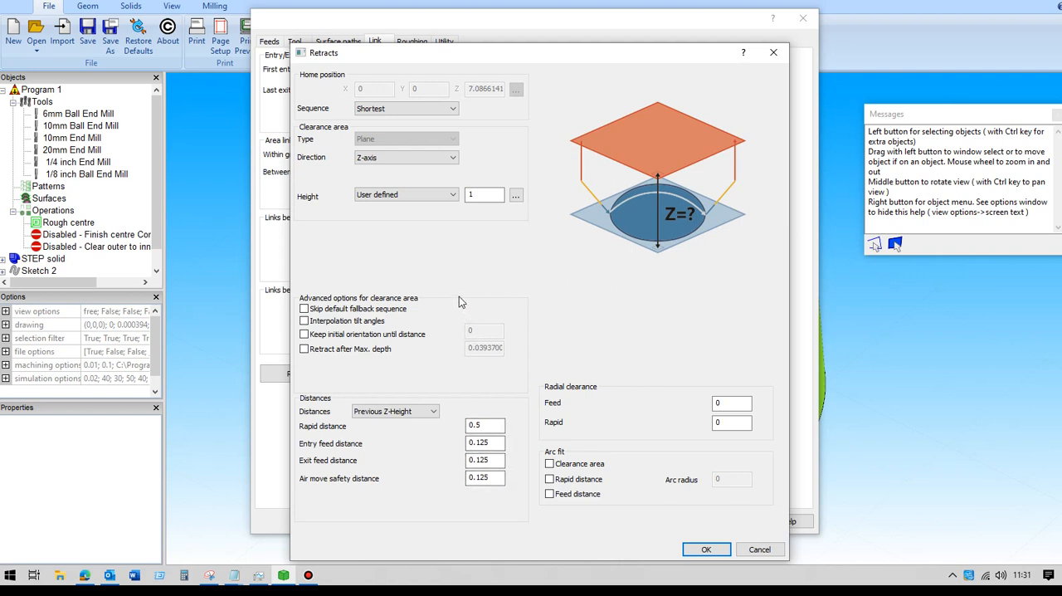
left_click(687, 553)
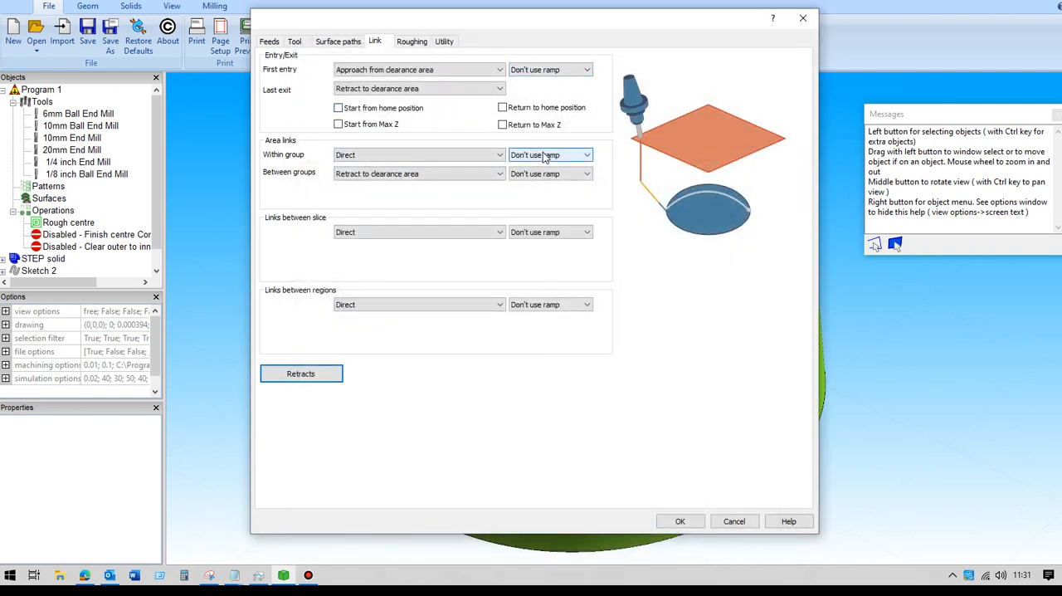
left_click_drag(678, 519, 572, 446)
key("Return")
middle_click_drag(313, 223, 295, 195)
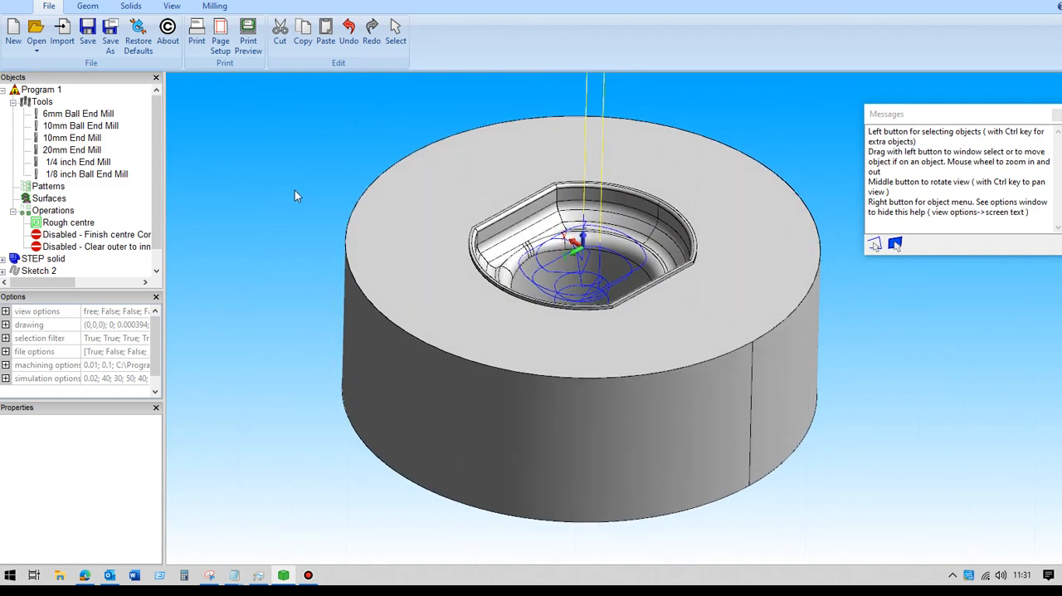
Step: Deactivate the Rough centre operation
left_click(66, 224)
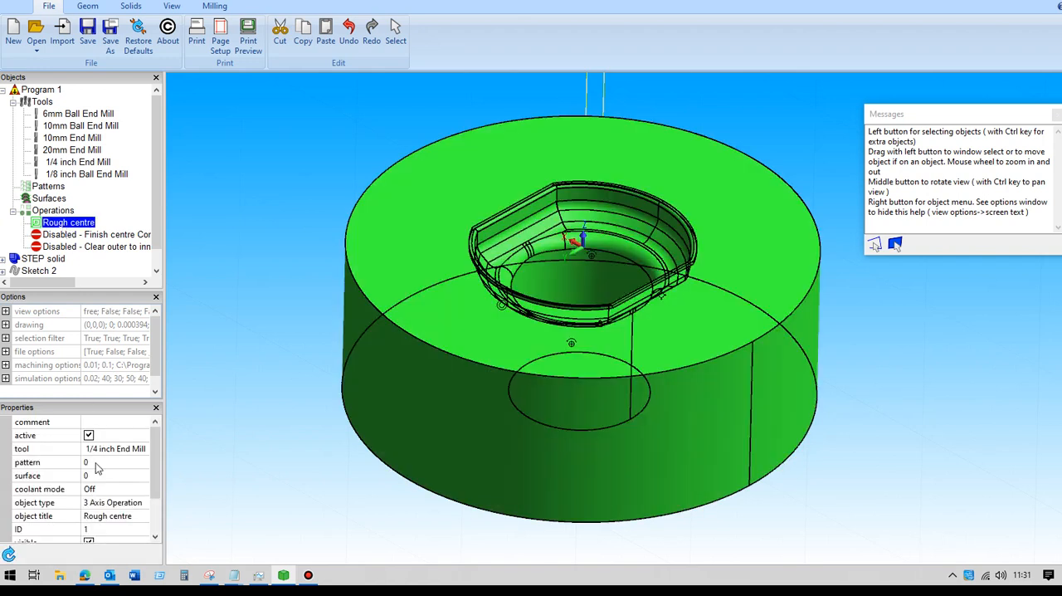
left_click(89, 436)
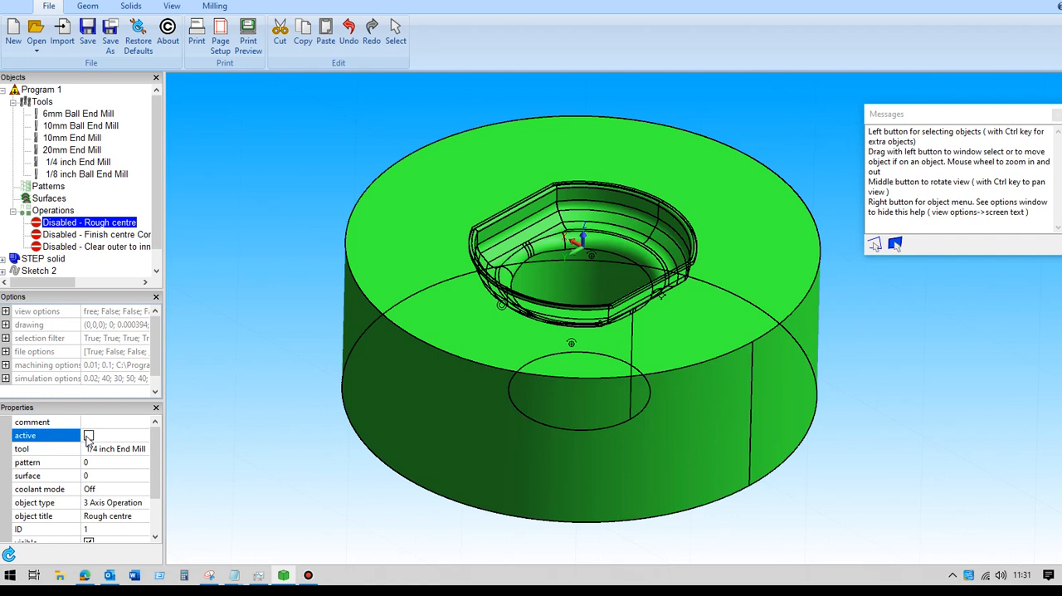
Step: Open the Finish centre operation, check its tool, and select the Constant cusp pattern
left_click(89, 236)
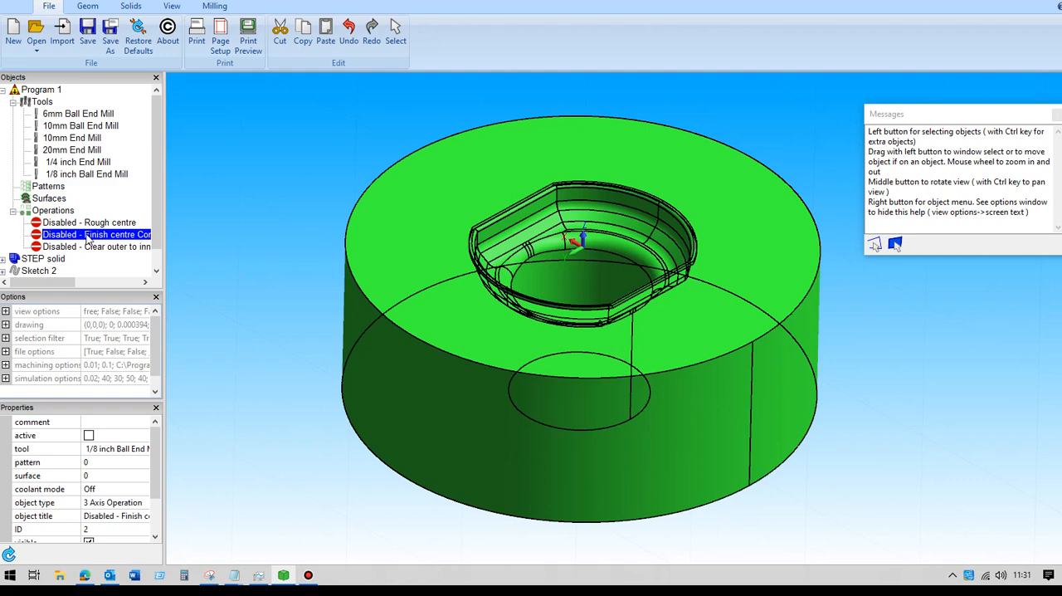
double_click(89, 238)
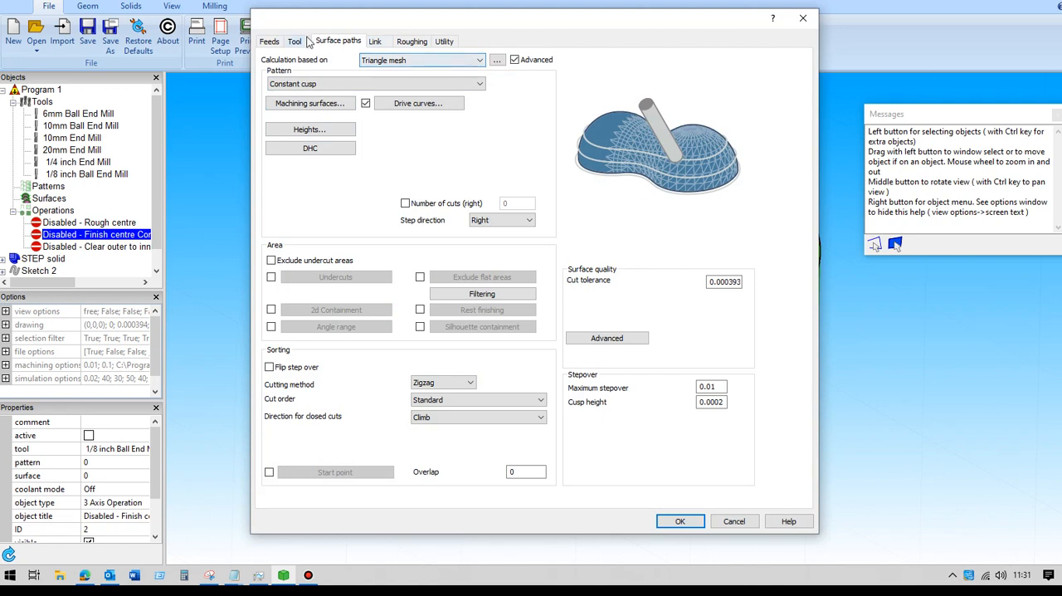
left_click(301, 43)
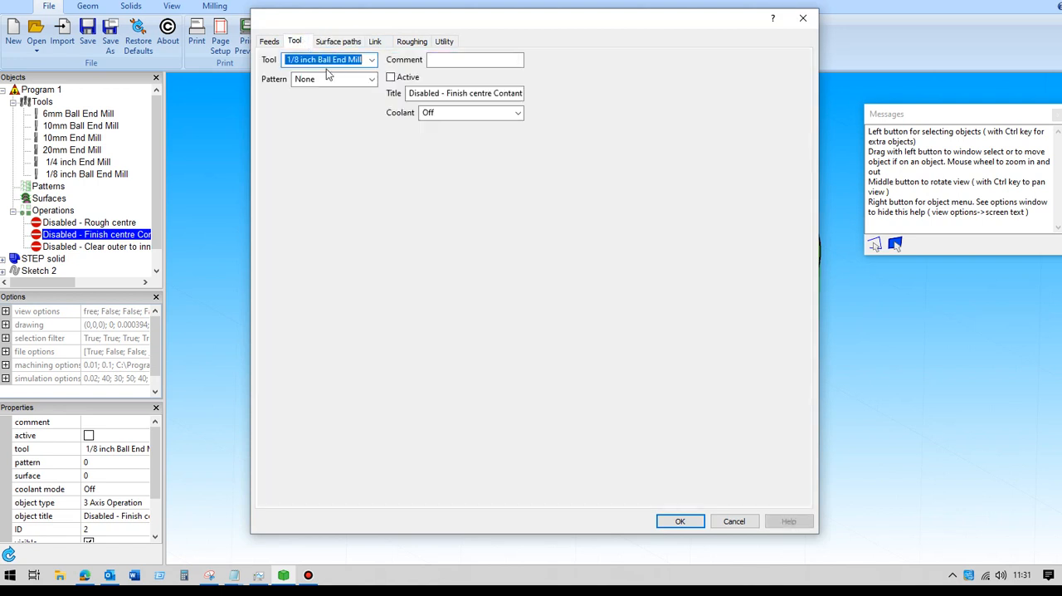
left_click(340, 43)
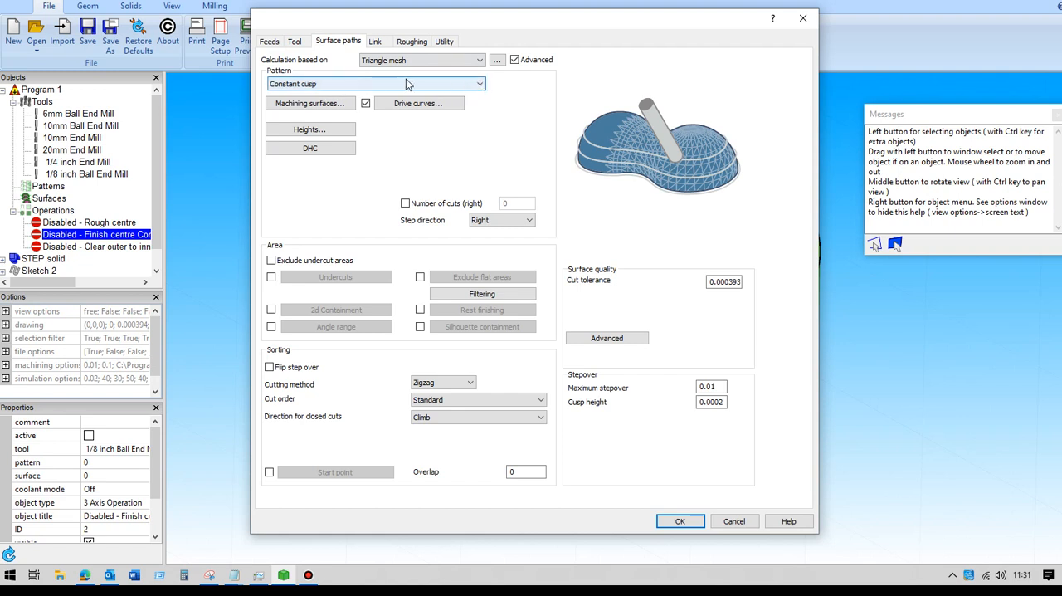
left_click(481, 86)
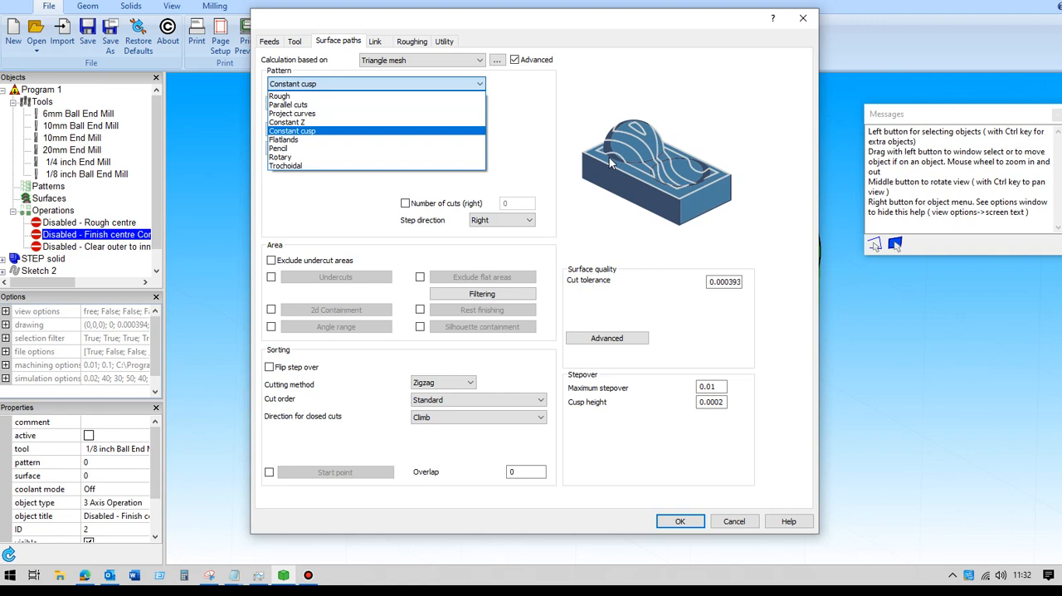
left_click(319, 134)
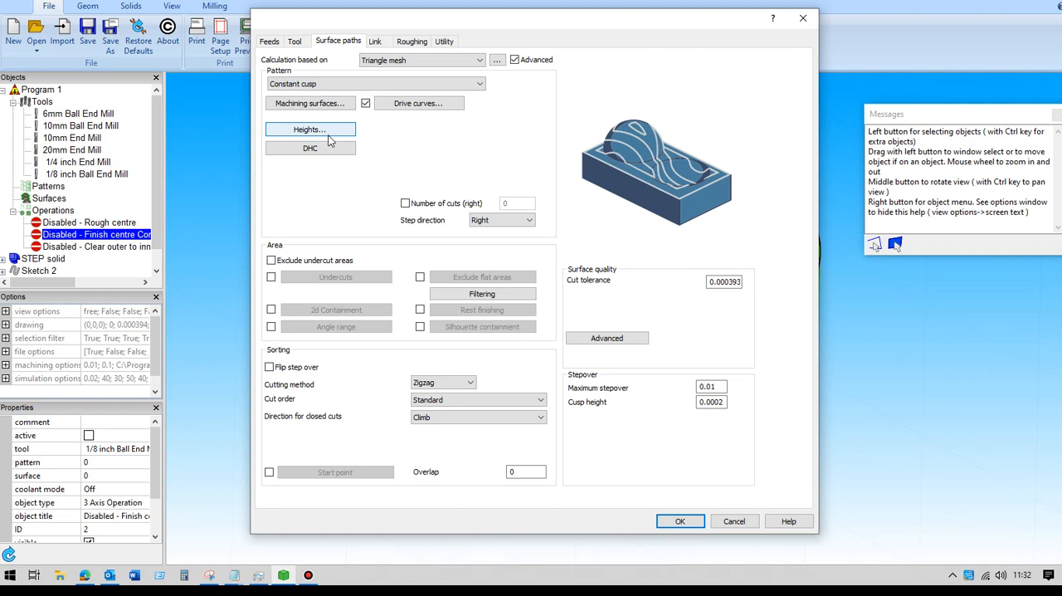
Step: Check the Finish centre operation's heights and pick Sketch 3, the outline of the central recess, as the drive curve
left_click(328, 133)
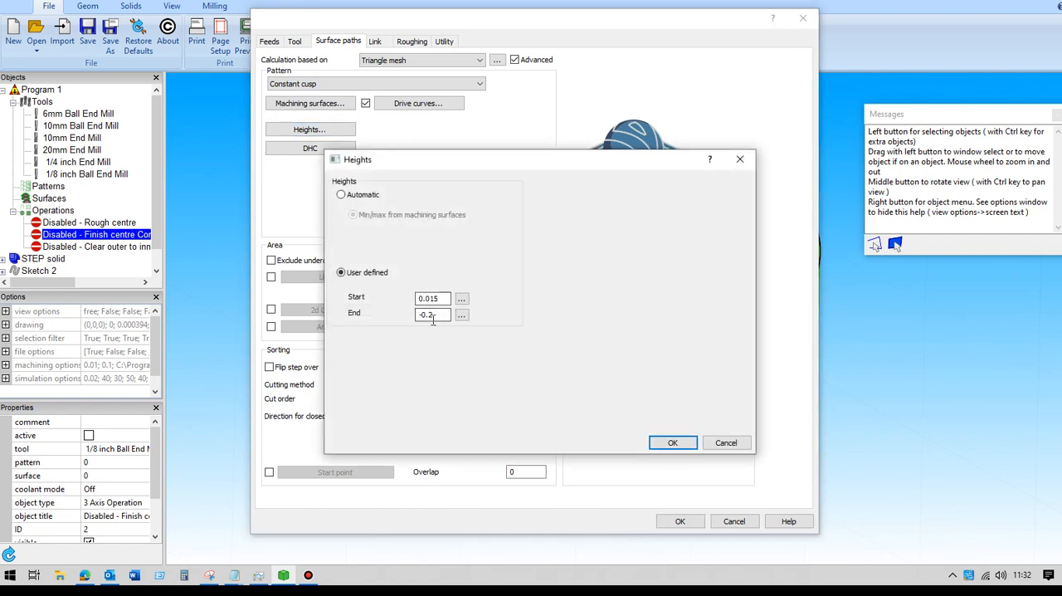
left_click(673, 442)
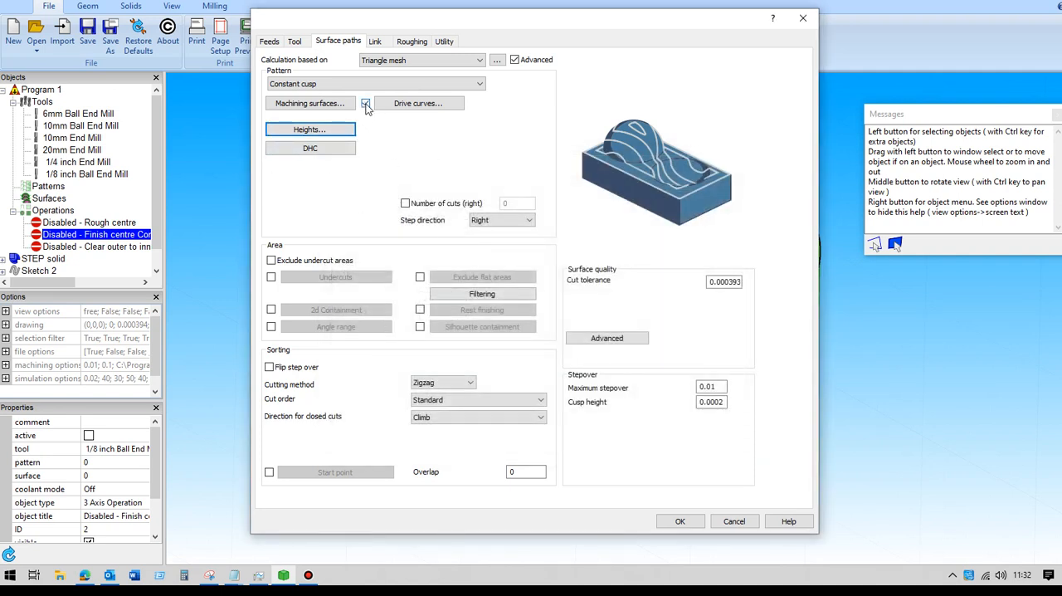
left_click(419, 104)
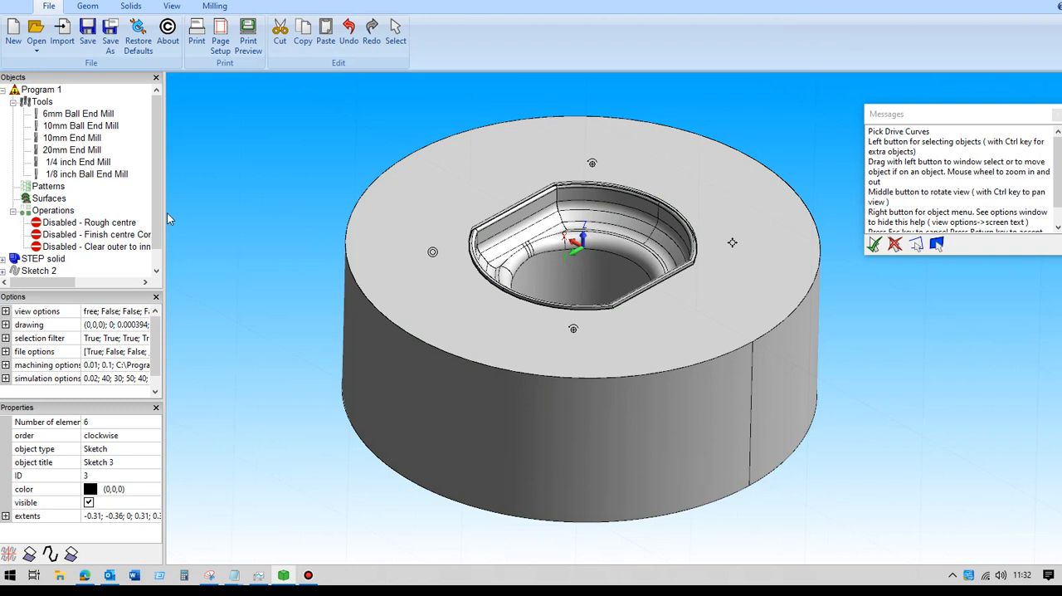
scroll(128, 267, "down", 1)
left_click(39, 250)
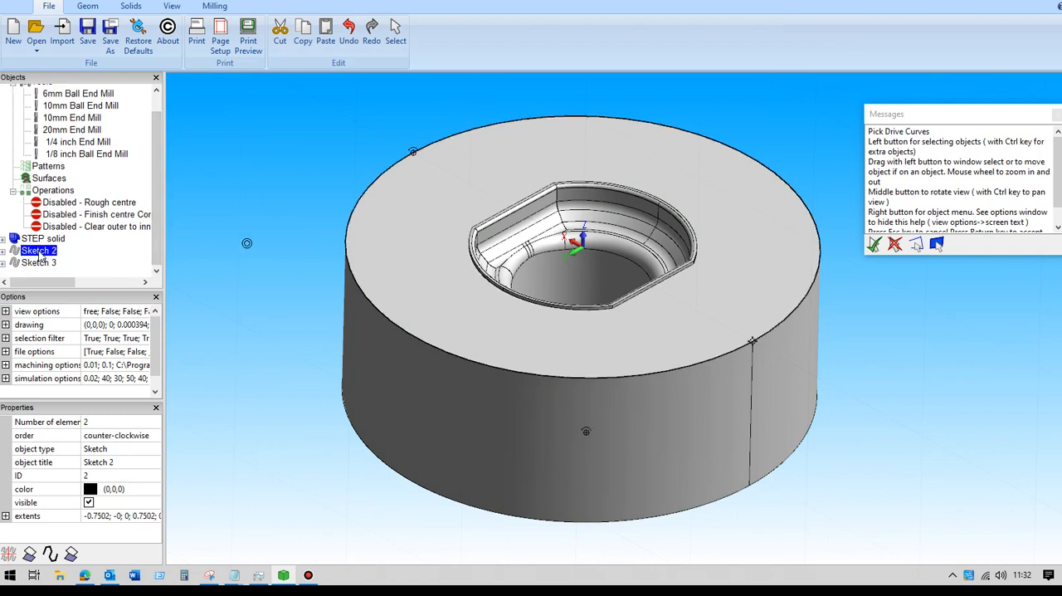
left_click(43, 264)
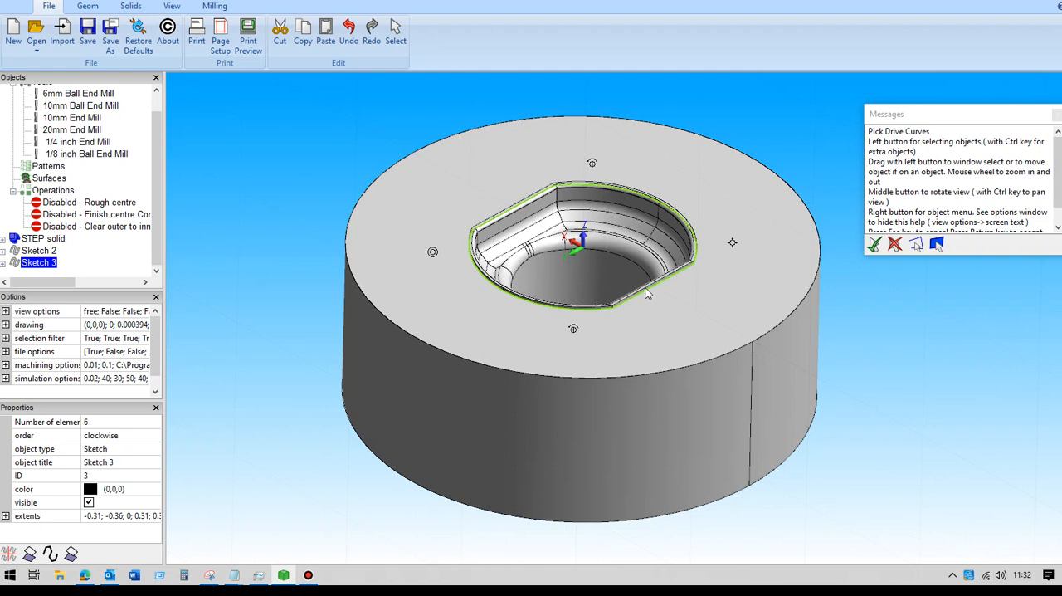
key("Return")
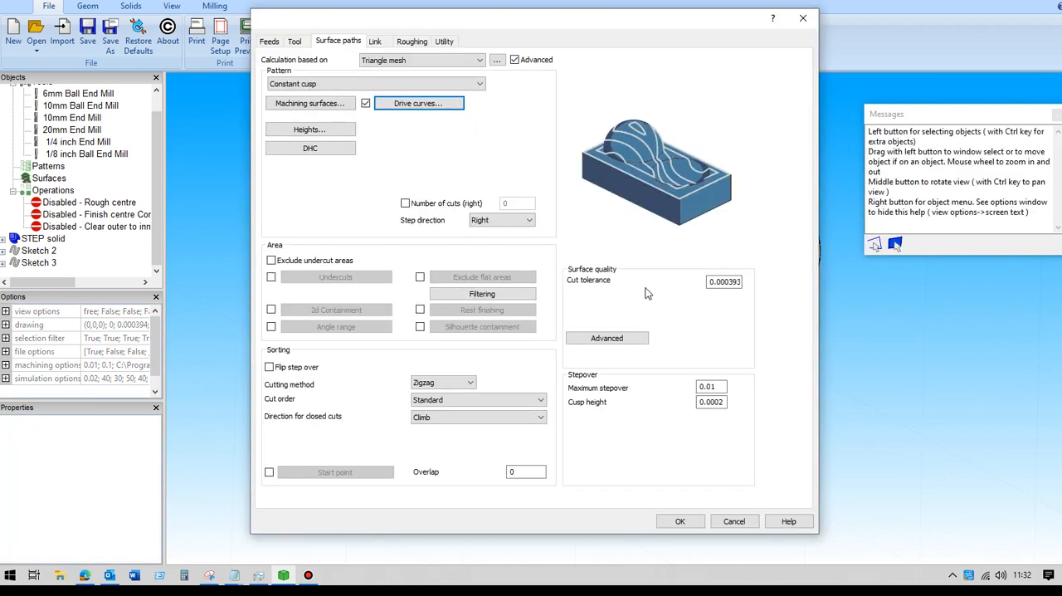
Step: Review the Finish centre operation's stepover, link and retract settings, and accept the operation
left_click(724, 401)
left_click(378, 41)
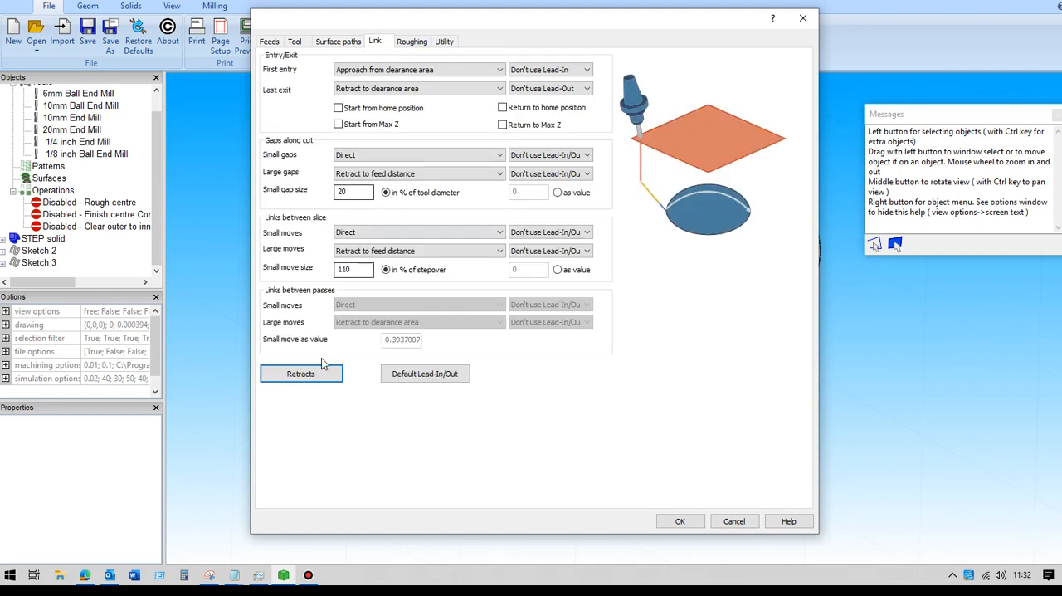
left_click(326, 375)
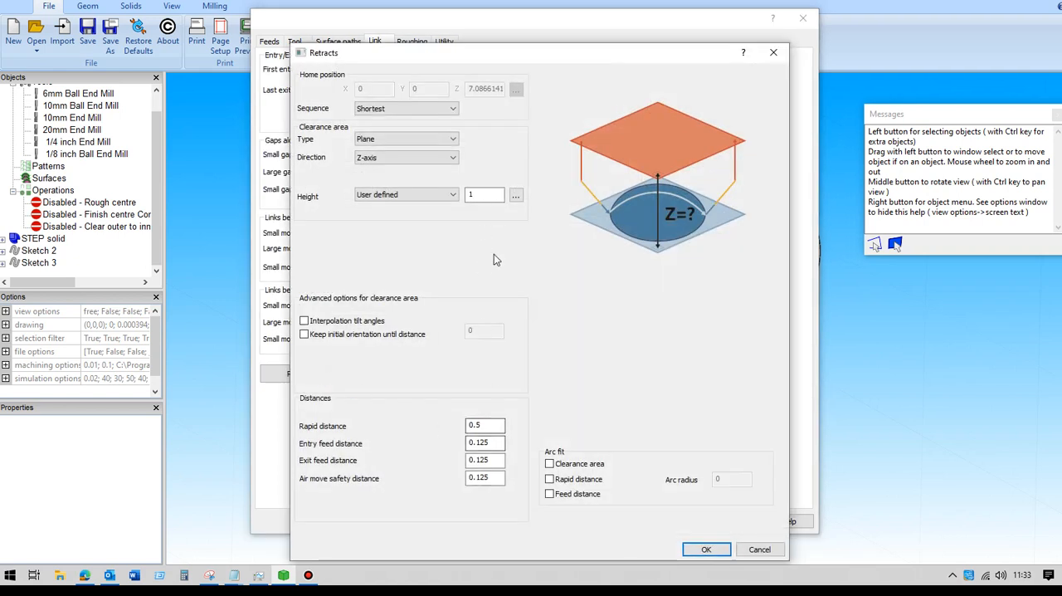
left_click(703, 550)
left_click(680, 522)
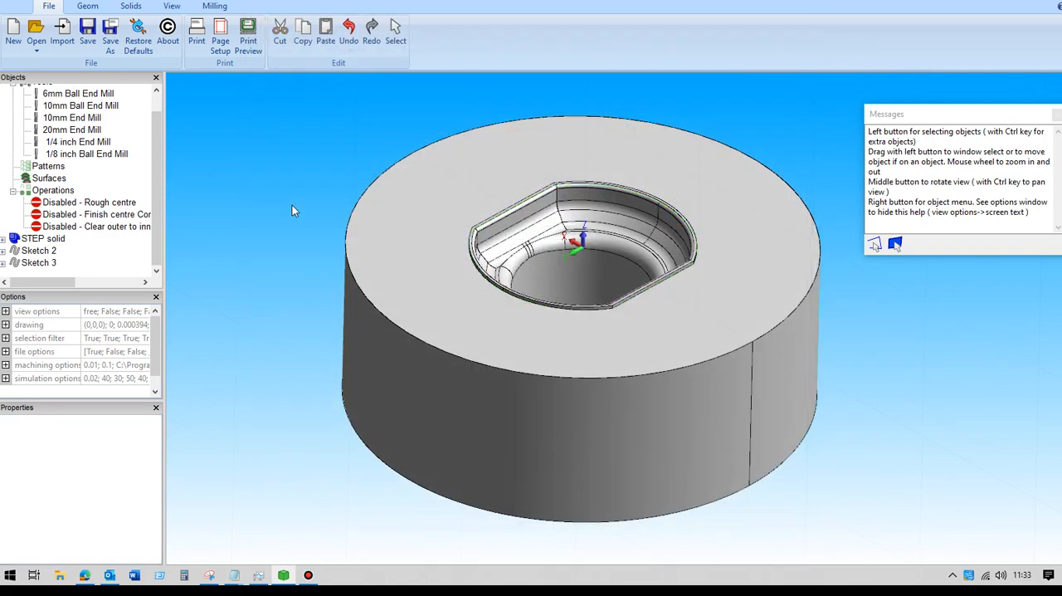
Step: Activate the Finish centre operation and accept its Constant cusp settings to regenerate the toolpath
left_click(87, 214)
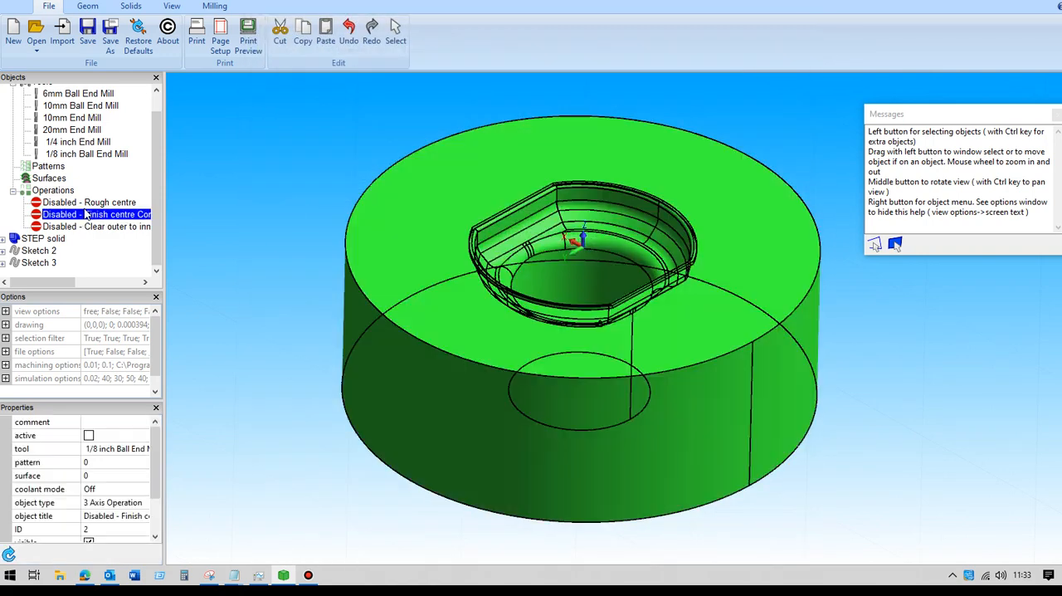
left_click(89, 435)
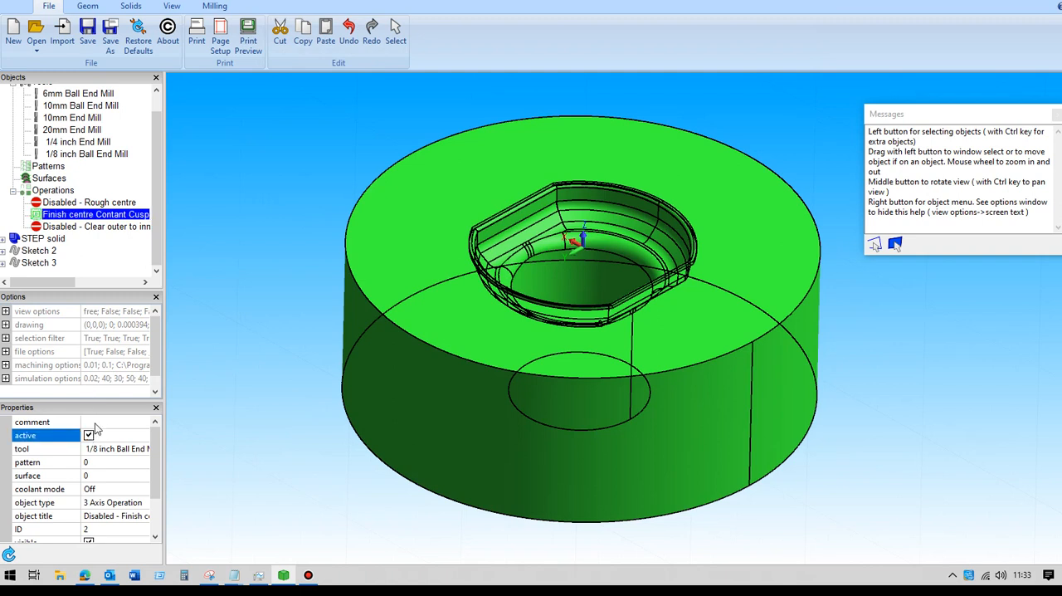
left_click(243, 220)
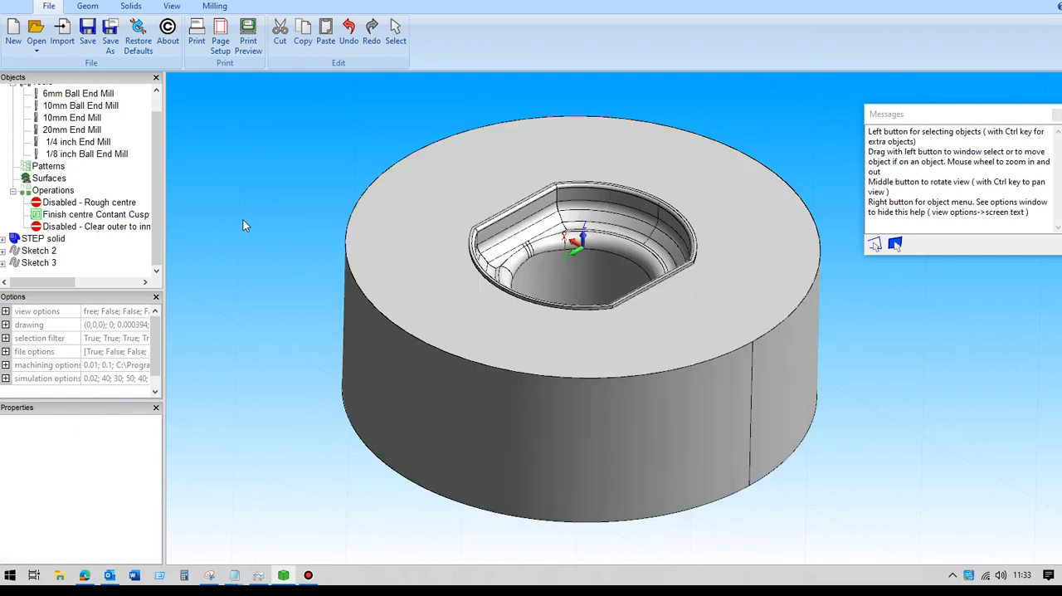
left_click(124, 218)
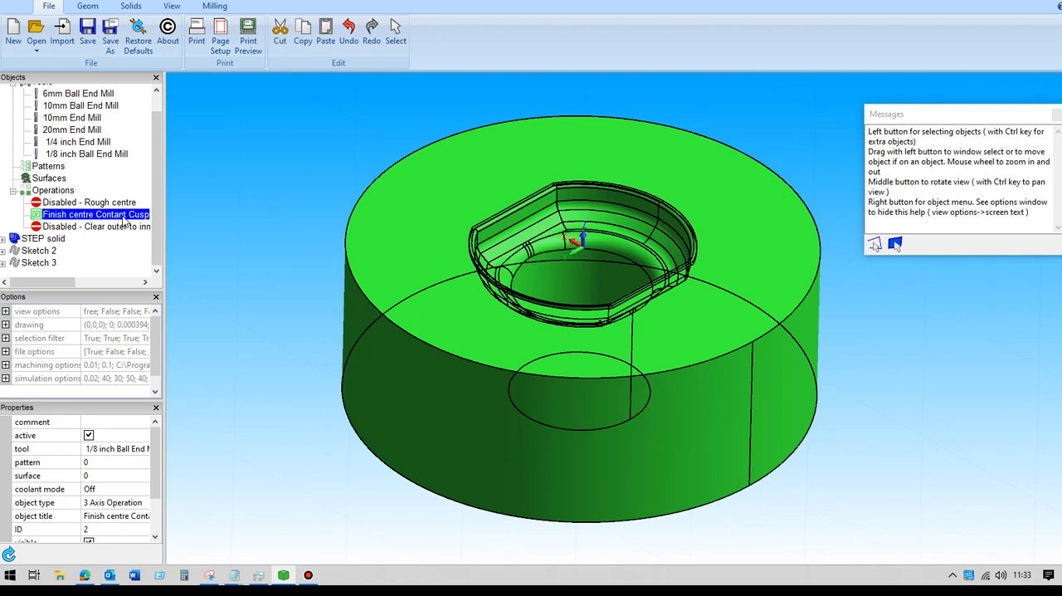
double_click(124, 217)
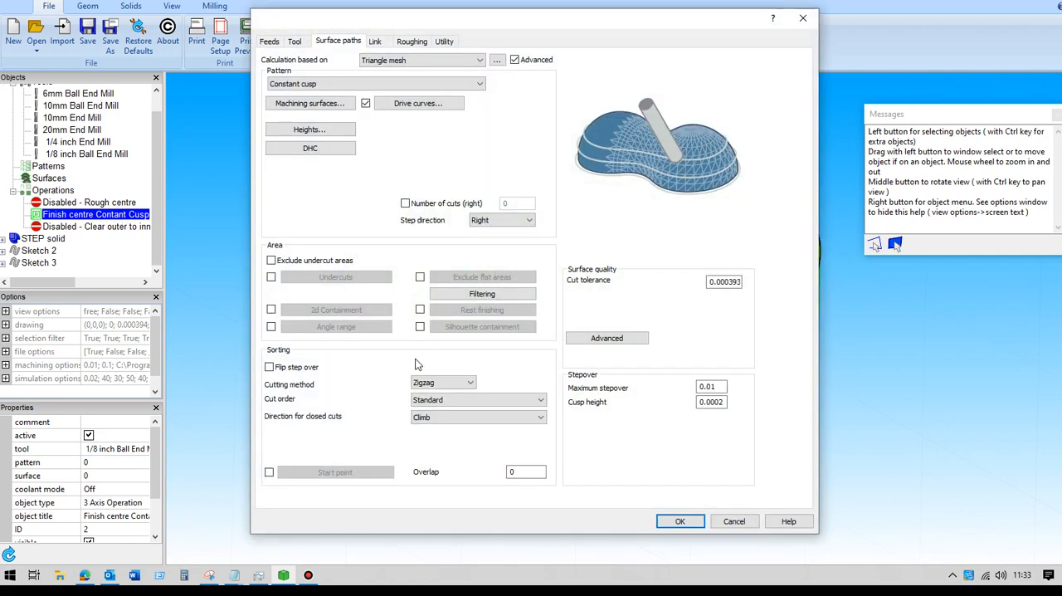
left_click(679, 520)
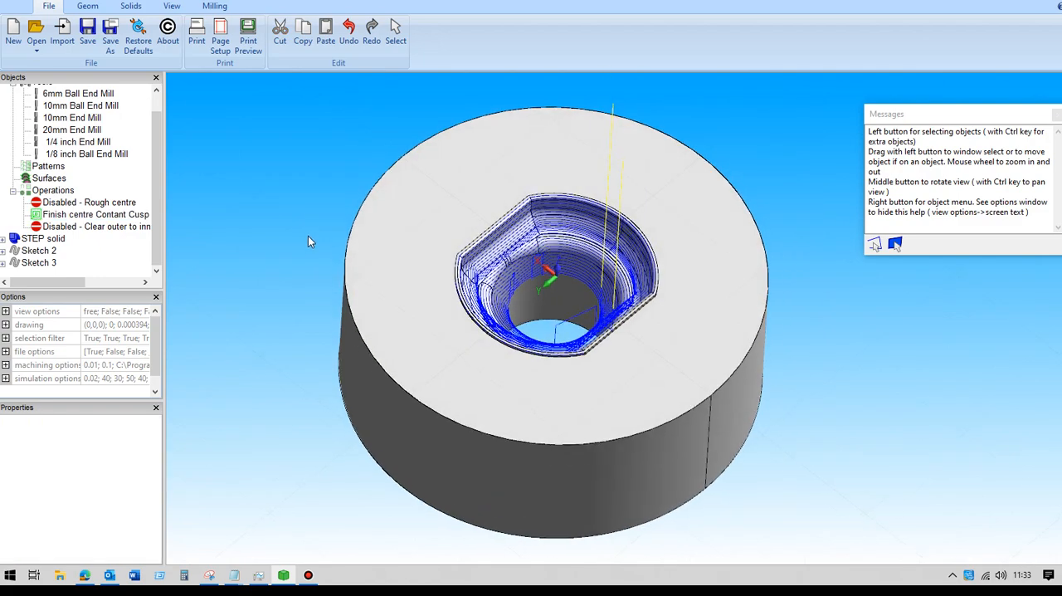
Step: Inspect the constant cusp toolpath in the central recess and deactivate the Finish centre operation
mouse_move(310, 228)
middle_mouse_down()
mouse_move(312, 215)
mouse_move(350, 224)
mouse_move(279, 219)
mouse_move(279, 235)
mouse_move(309, 216)
mouse_move(294, 206)
mouse_move(264, 214)
mouse_move(264, 226)
mouse_move(291, 213)
mouse_move(294, 220)
middle_mouse_up()
scroll(293, 226, "up", 5)
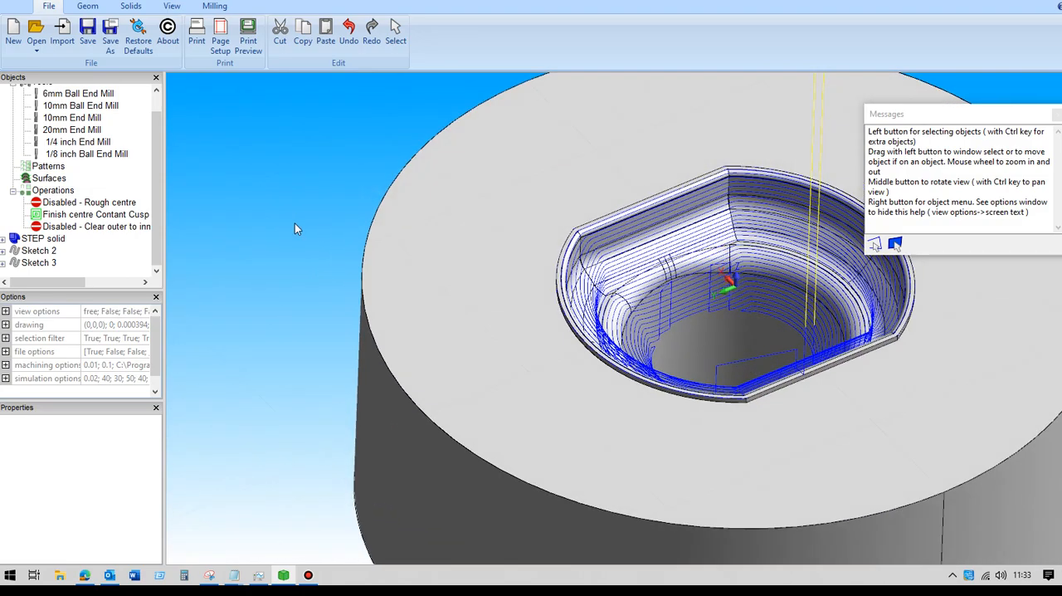
scroll(293, 218, "down", 3)
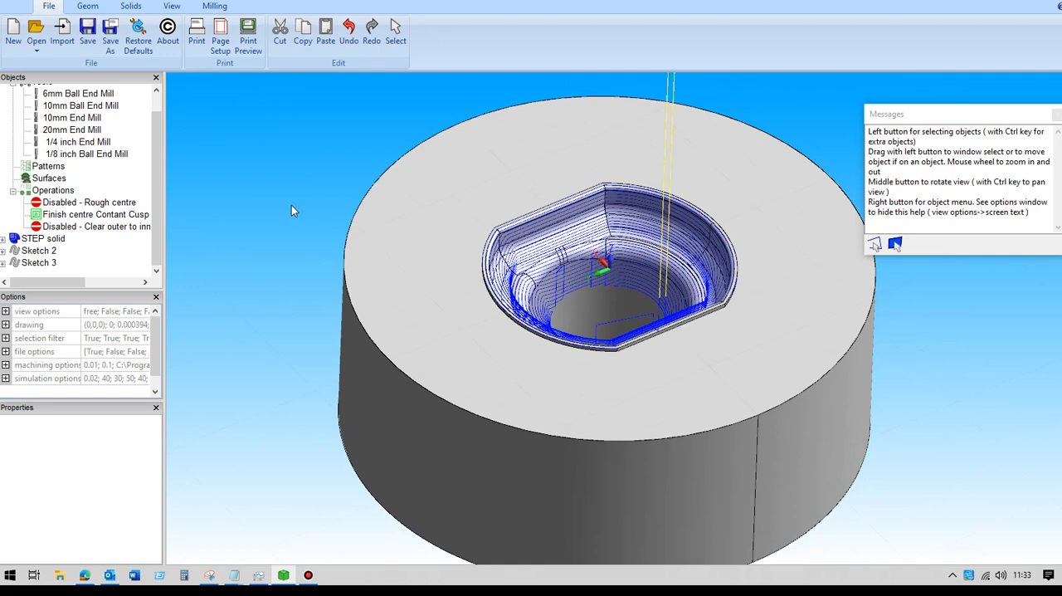
scroll(292, 201, "down", 2)
scroll(281, 186, "up", 2)
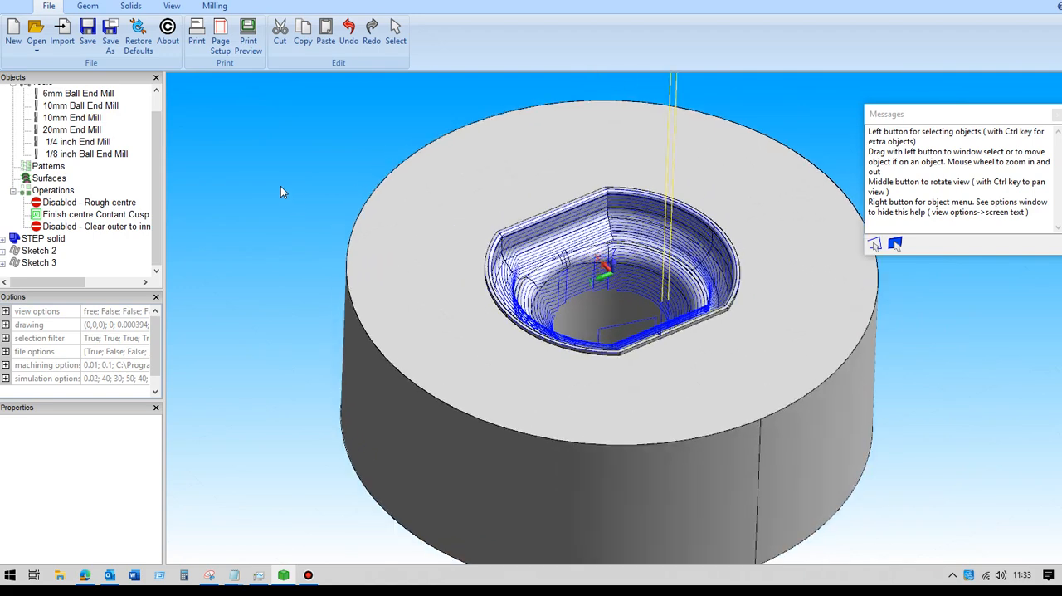
mouse_move(280, 187)
middle_mouse_down()
mouse_move(259, 194)
mouse_move(267, 178)
middle_mouse_up()
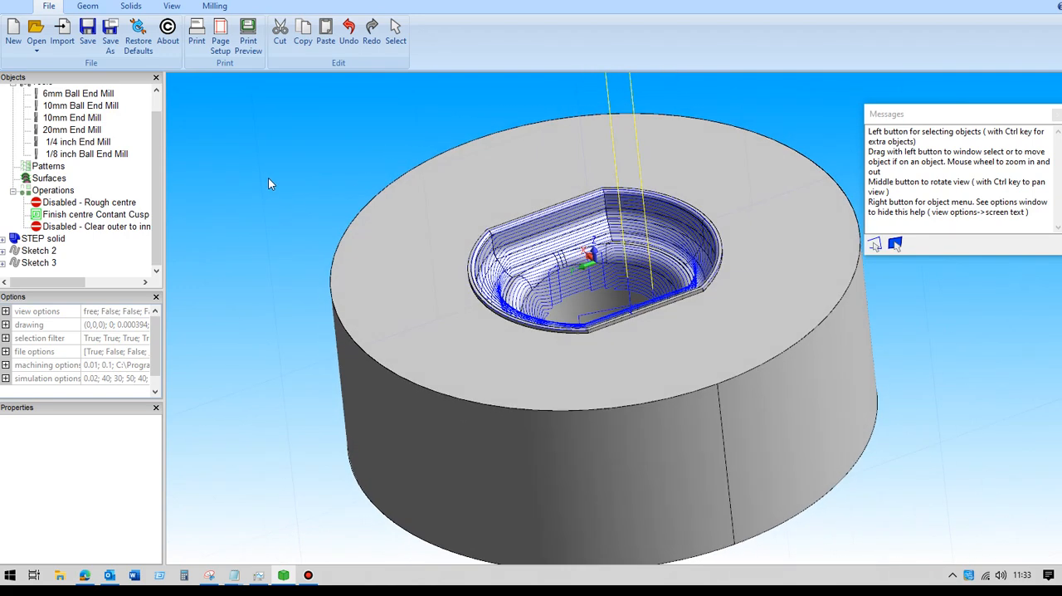
left_click(64, 214)
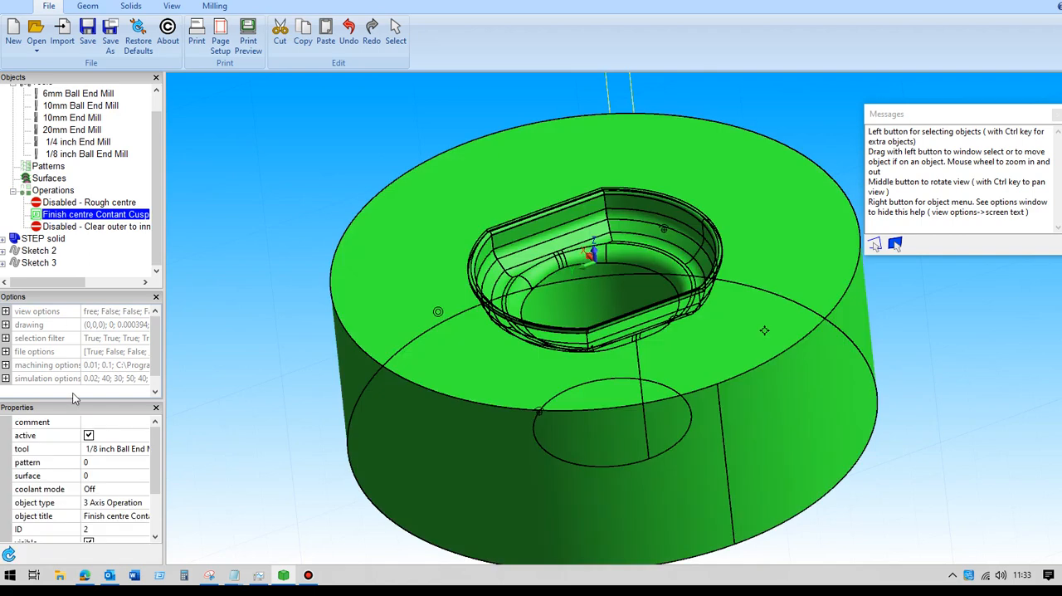
left_click(89, 435)
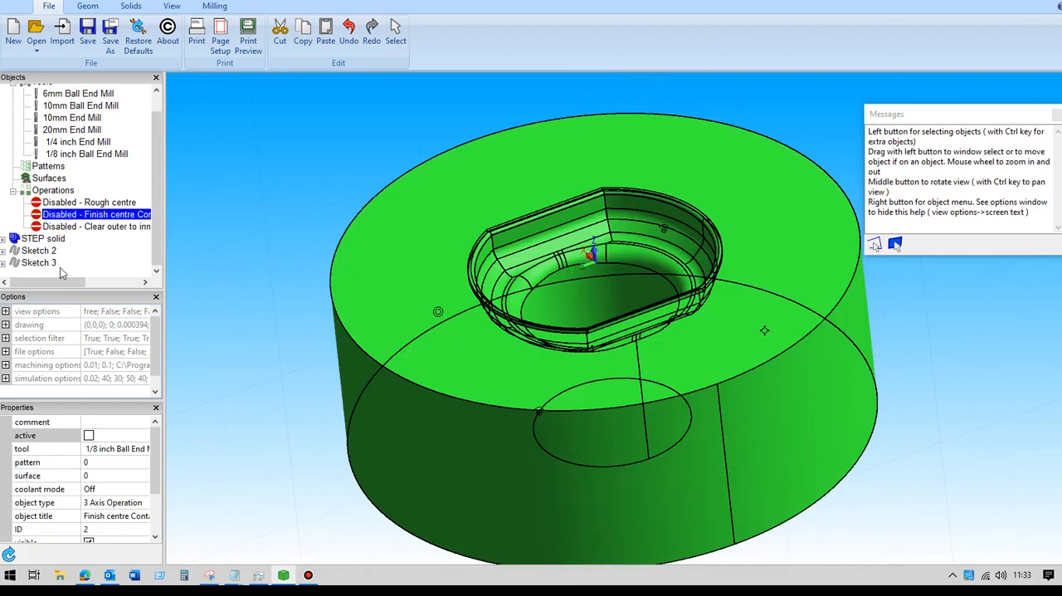
Step: Activate the Clear outer to inner operation to show its toolpath around the central recess
left_click(98, 226)
middle_click_drag(314, 264, 334, 251)
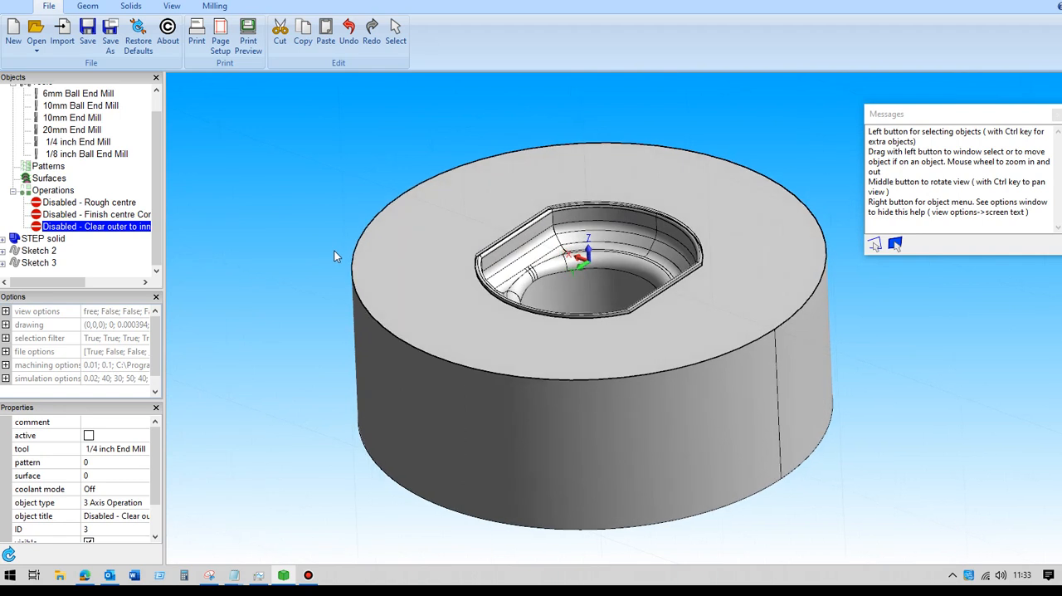
left_click(89, 435)
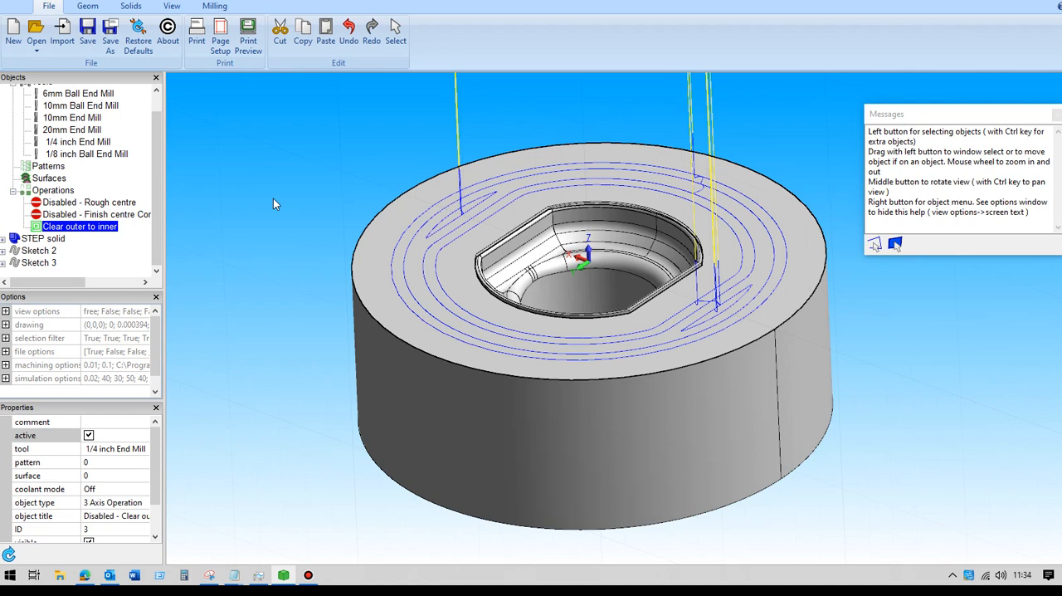
Step: Open the Clear outer to inner operation and review its tool, 2-Axis Rough pattern and start and end heights
left_click(95, 231)
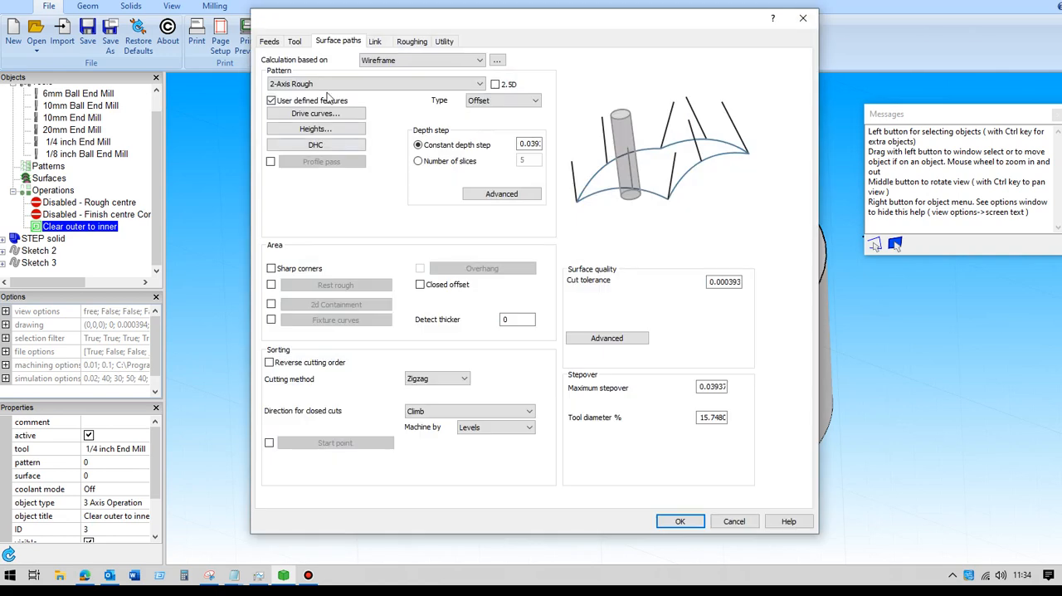
left_click(299, 42)
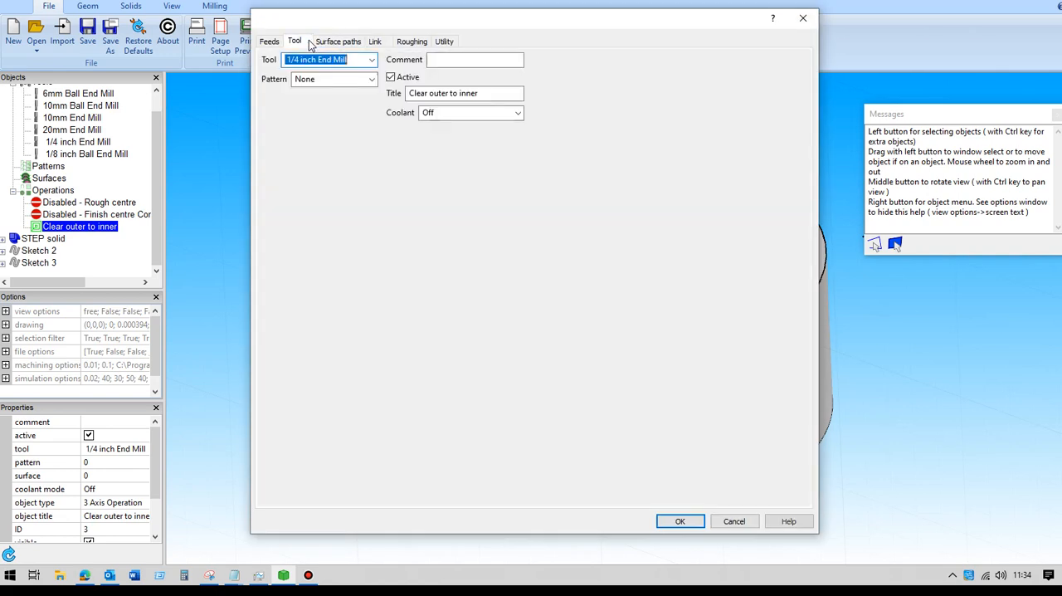
left_click(361, 44)
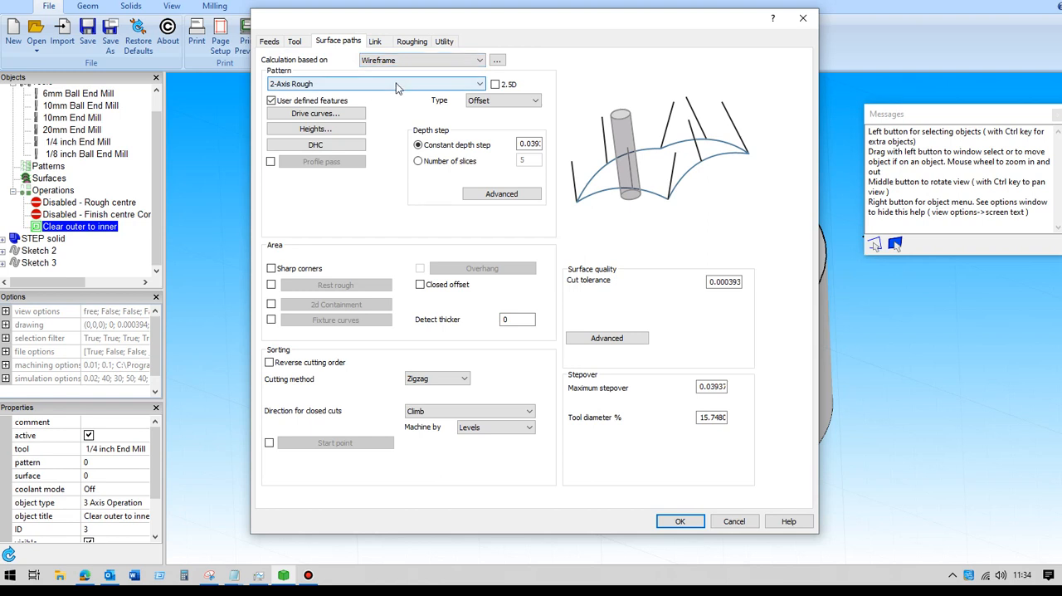
left_click(315, 129)
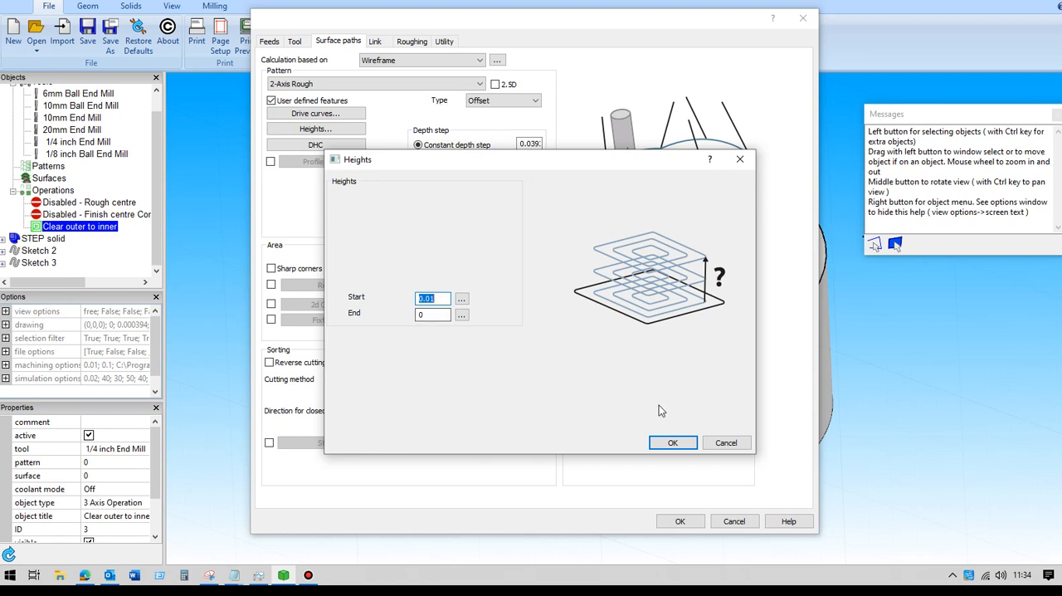
left_click(671, 443)
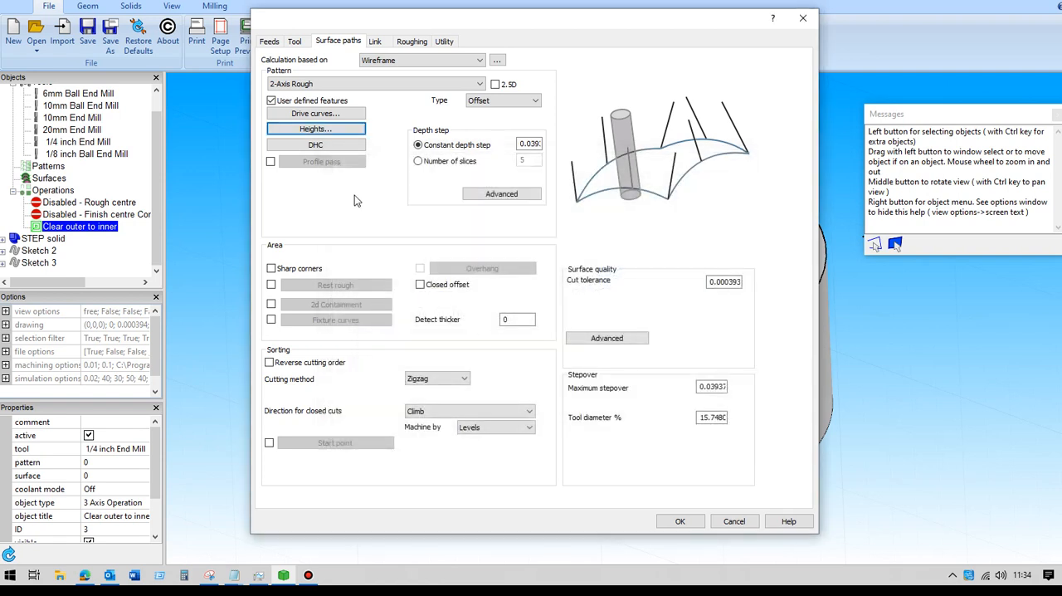
Step: Use Sketch 2, the outer circle of the solid's top face, as the Pocket drive curve of Clear outer to inner
left_click(270, 100)
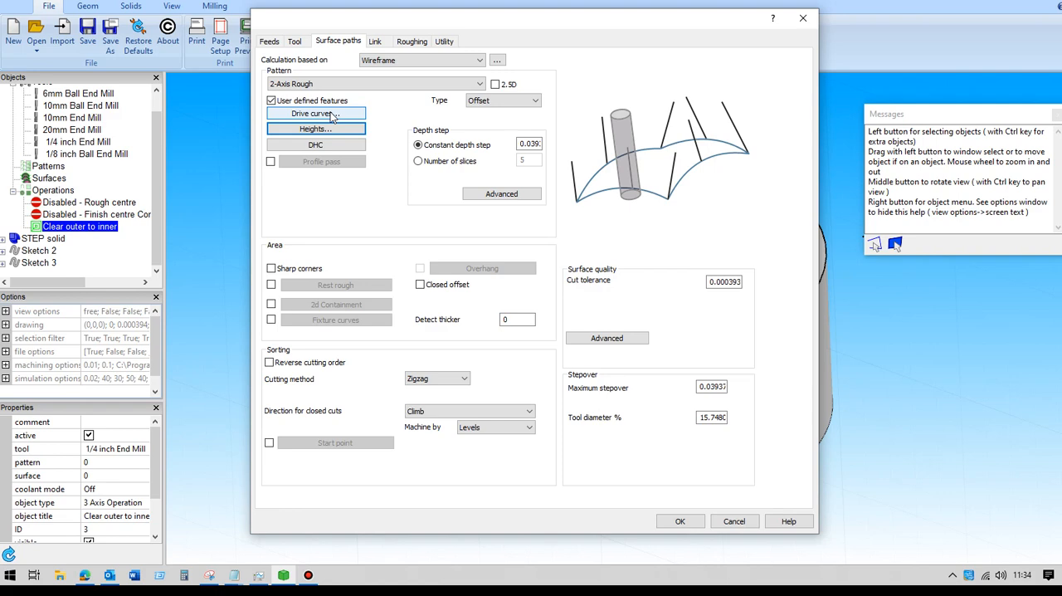
left_click(332, 115)
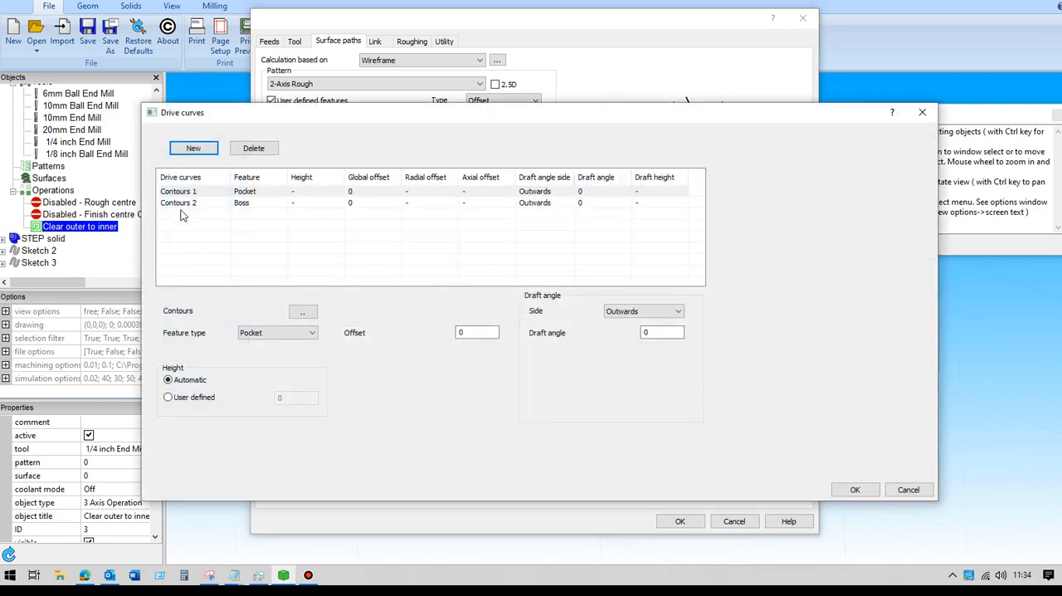
left_click(188, 193)
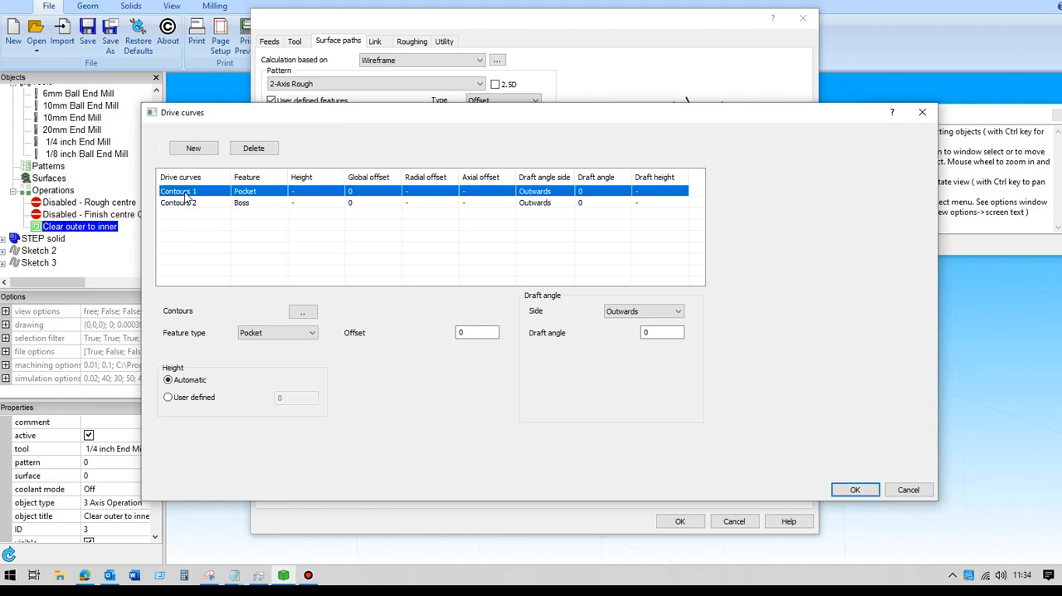
left_click(303, 312)
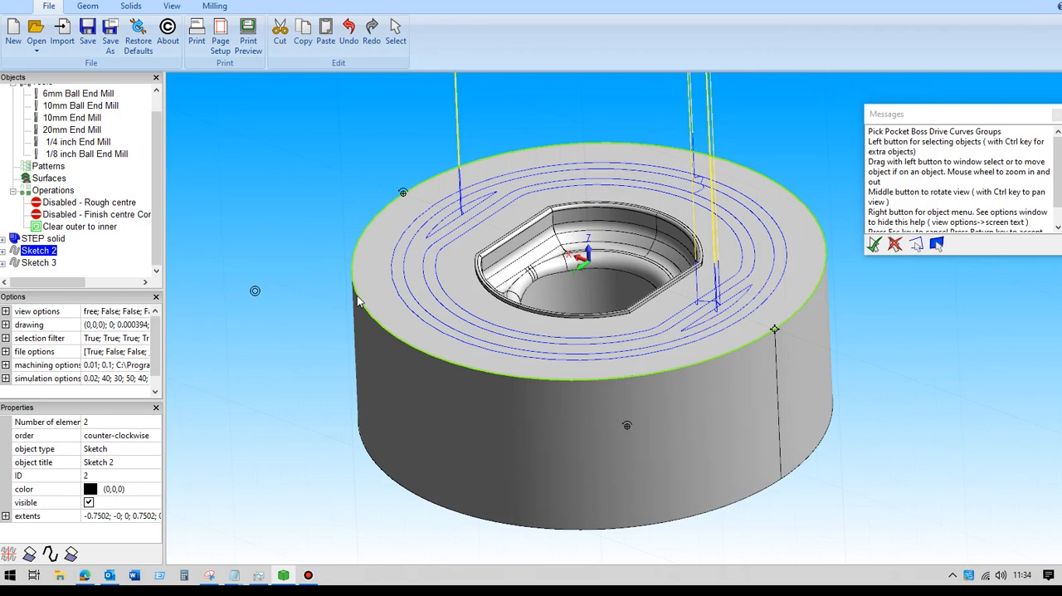
key("Return")
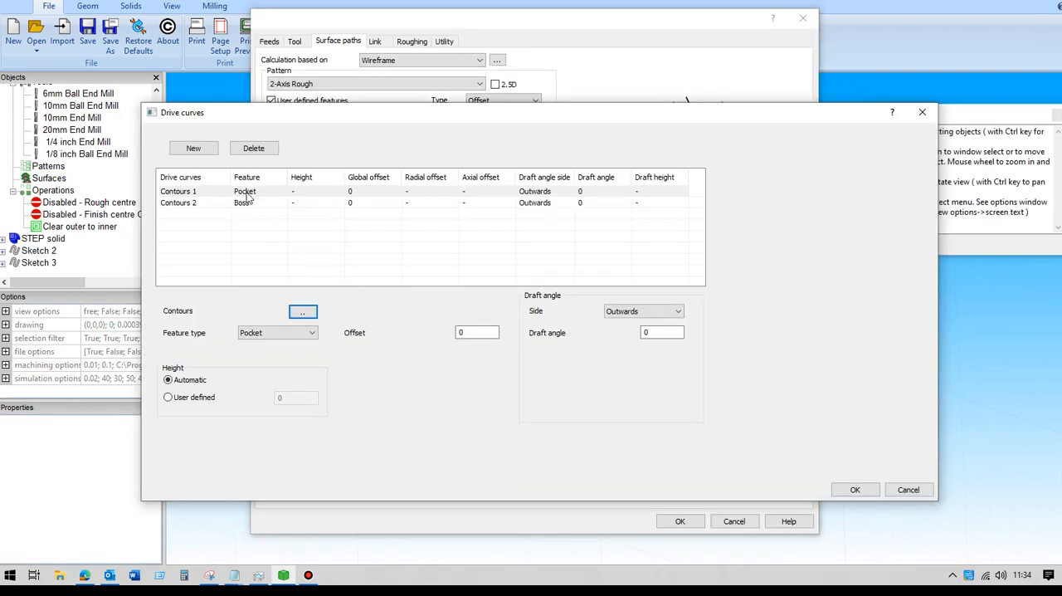
Step: Use Sketch 3, the central recess outline, as the Boss drive curve and accept the Clear outer to inner operation
left_click(195, 205)
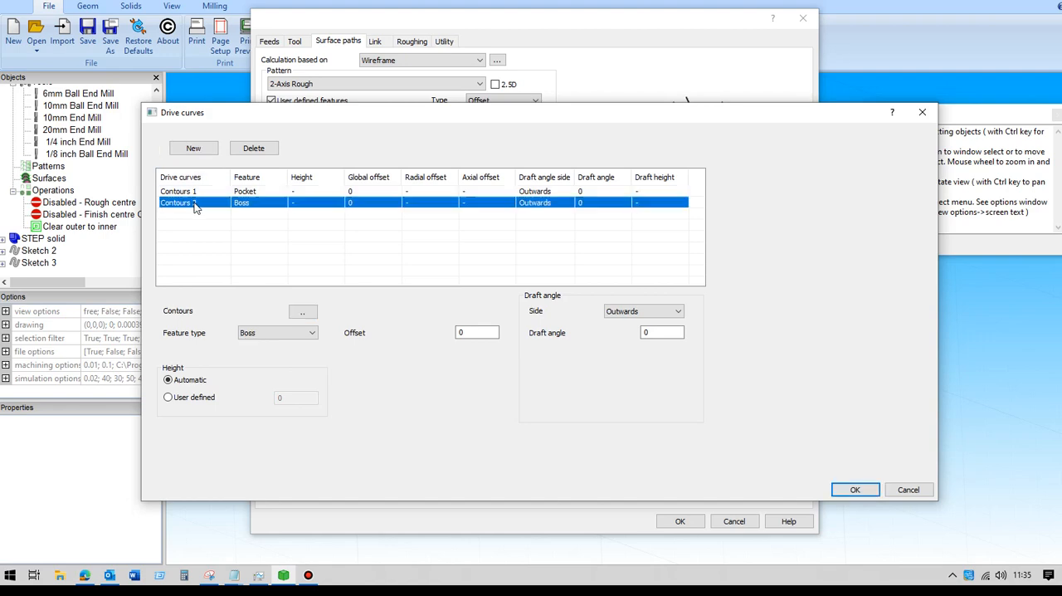
left_click(302, 311)
left_click(491, 293)
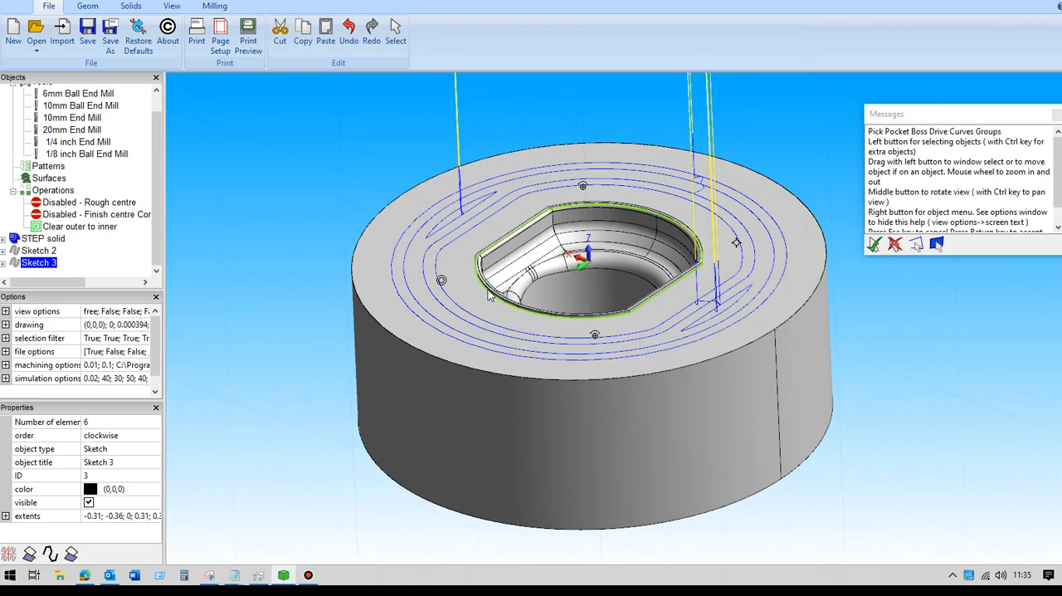
key("Return")
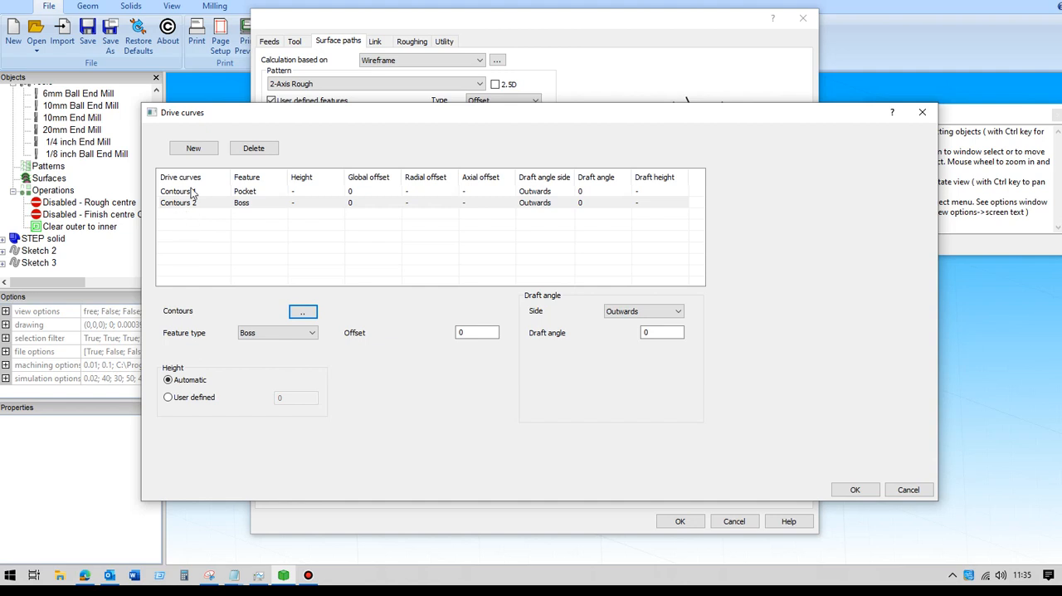
left_click(841, 490)
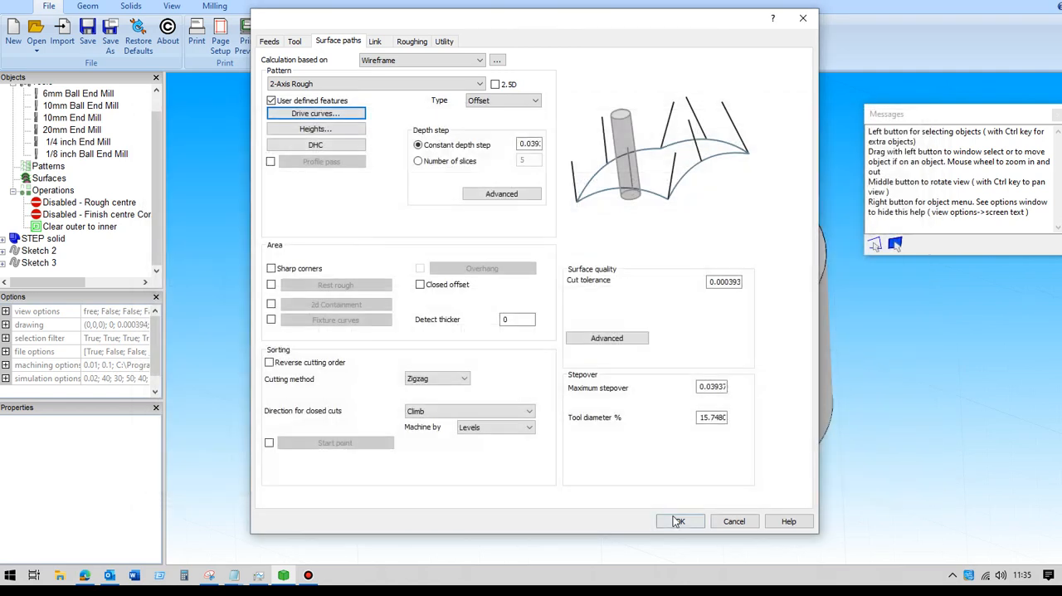
left_click(692, 521)
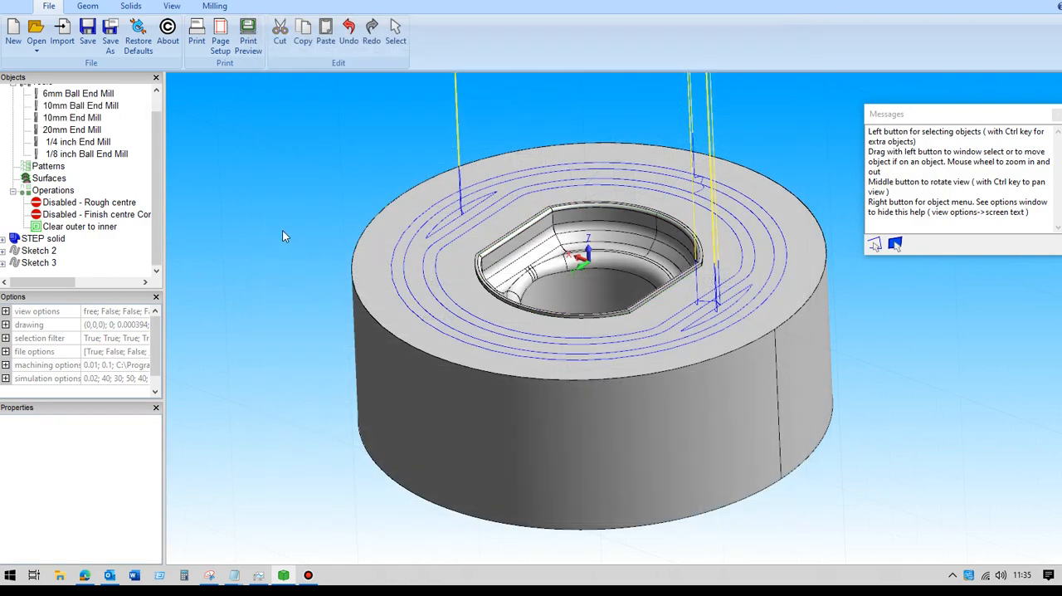
Step: Activate the Rough centre and Finish centre operations so that all three toolpaths are included
mouse_move(280, 235)
middle_mouse_down()
mouse_move(296, 255)
mouse_move(293, 239)
middle_mouse_up()
scroll(293, 238, "down", 2)
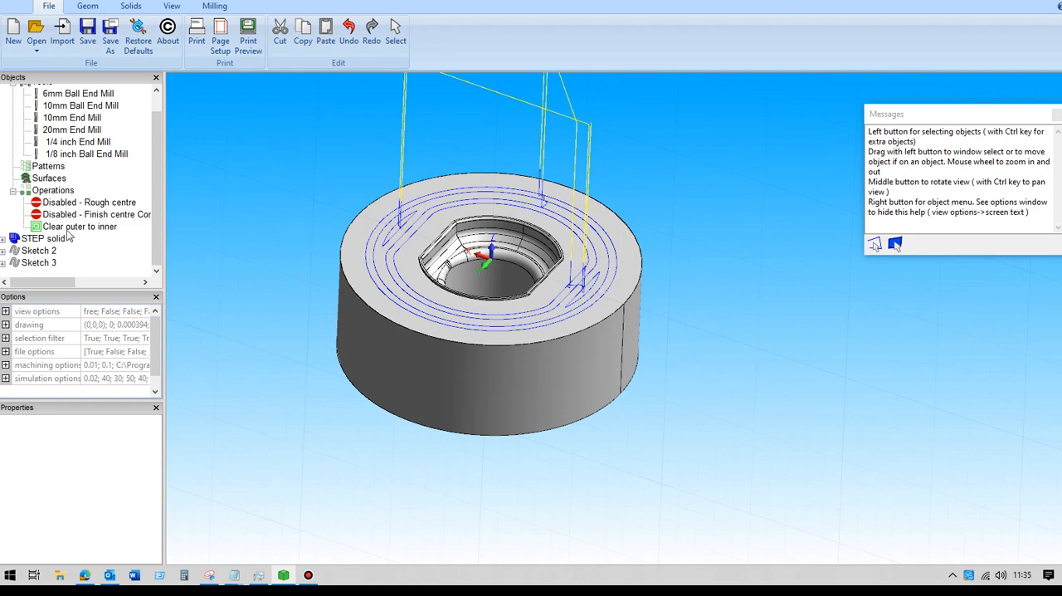
left_click(66, 203)
left_click(89, 434)
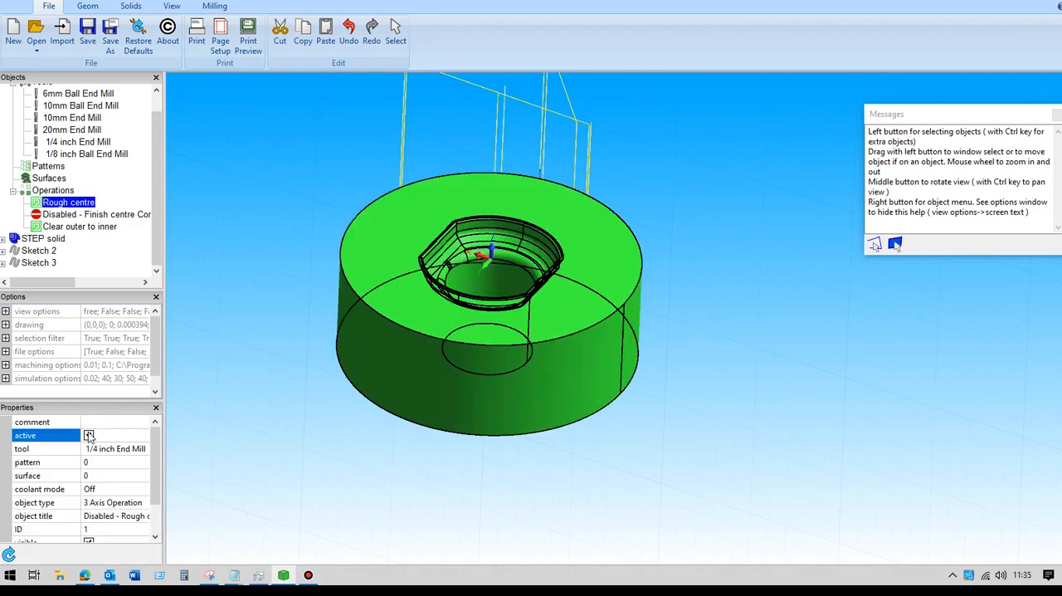
left_click(73, 215)
left_click(88, 435)
left_click(209, 229)
mouse_move(260, 235)
middle_mouse_down()
mouse_move(270, 283)
mouse_move(257, 253)
middle_mouse_up()
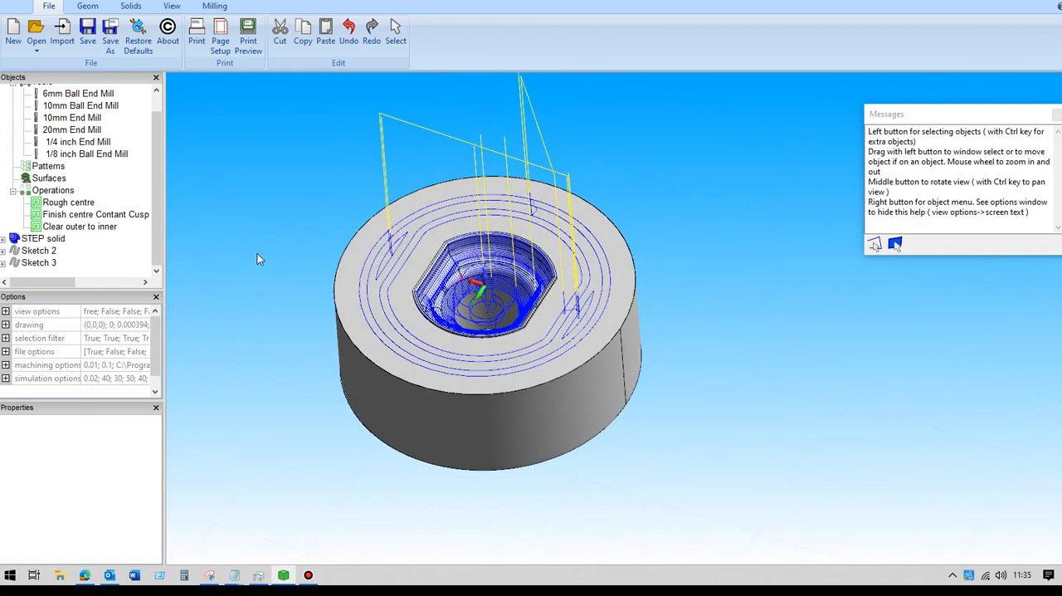
Step: Launch the milling simulation using the imported stock .stl file and no part model
left_click(224, 10)
left_click(384, 33)
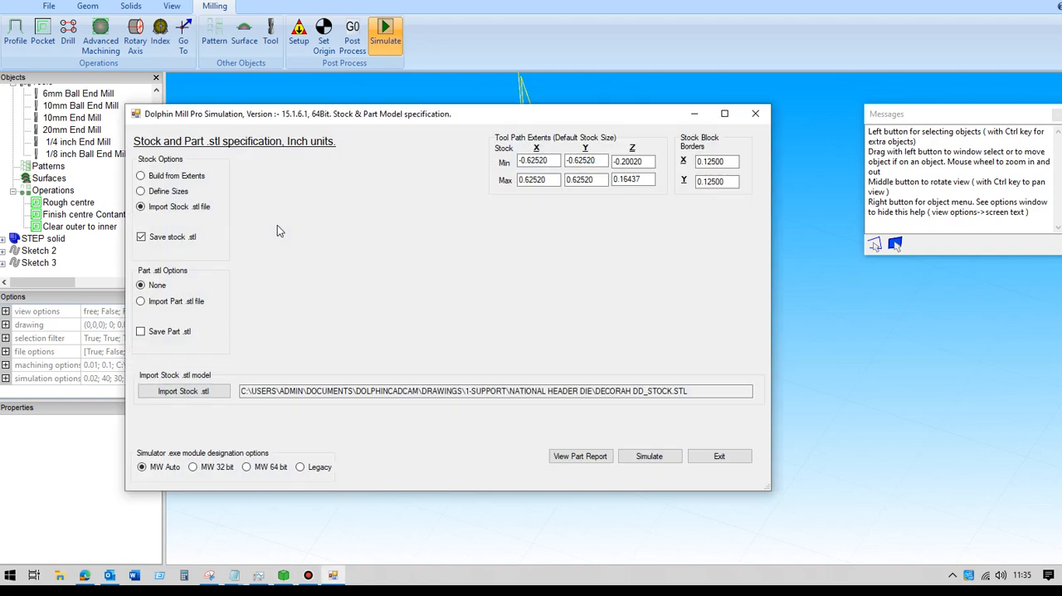
left_click(650, 456)
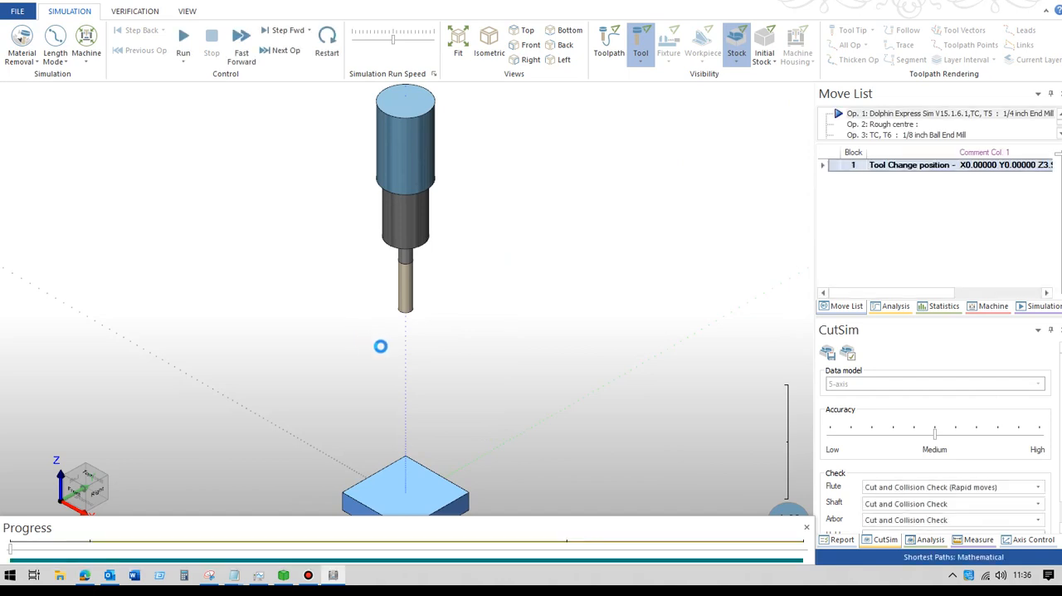
Step: Run the cutting simulation of all operations and increase its run speed slightly
middle_click_drag(401, 361, 386, 266)
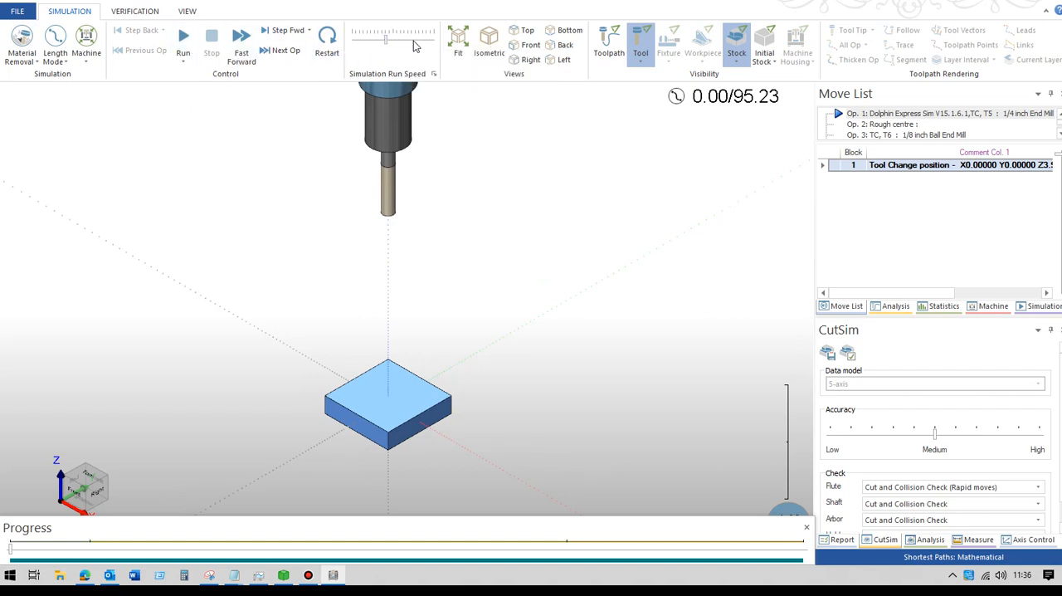
left_click(183, 37)
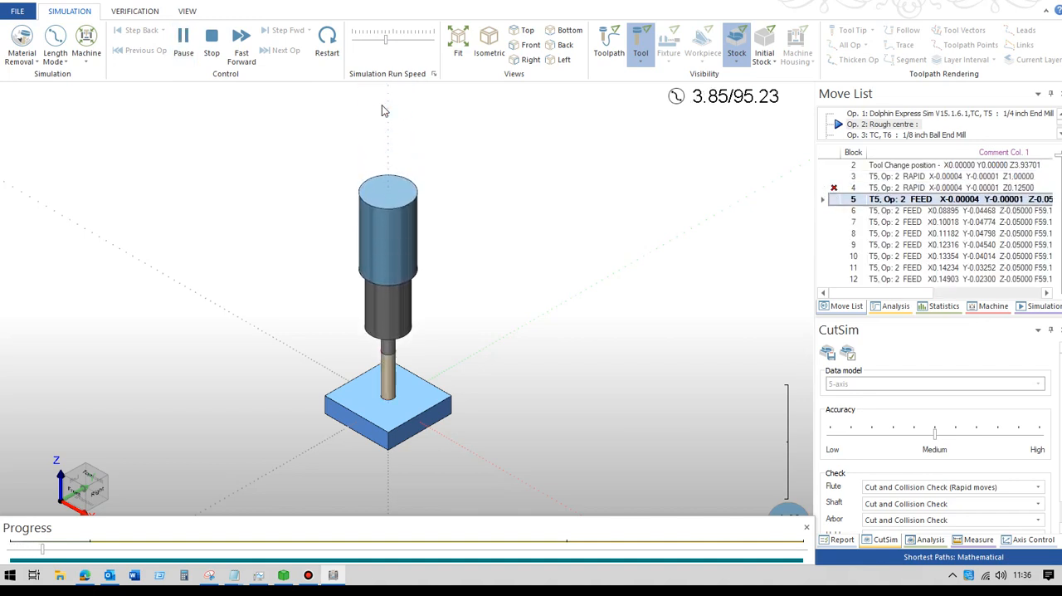
left_click_drag(394, 47, 399, 47)
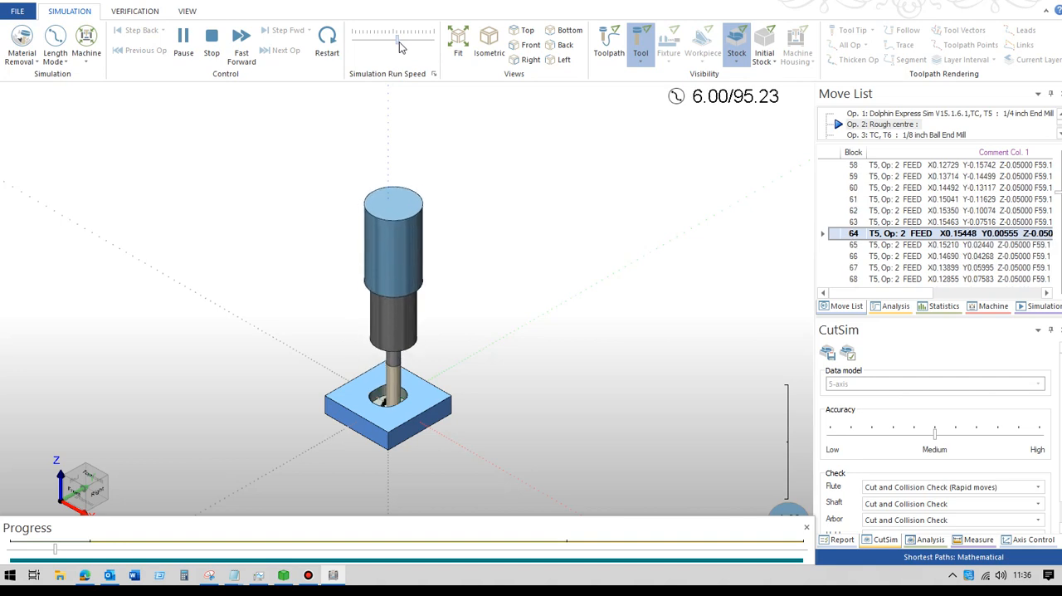
Step: Examine the simulated cutting of the recess and surrounding top face up close and from several angles
scroll(442, 254, "up", 3)
middle_click_drag(391, 326, 484, 89)
scroll(469, 144, "up", 2)
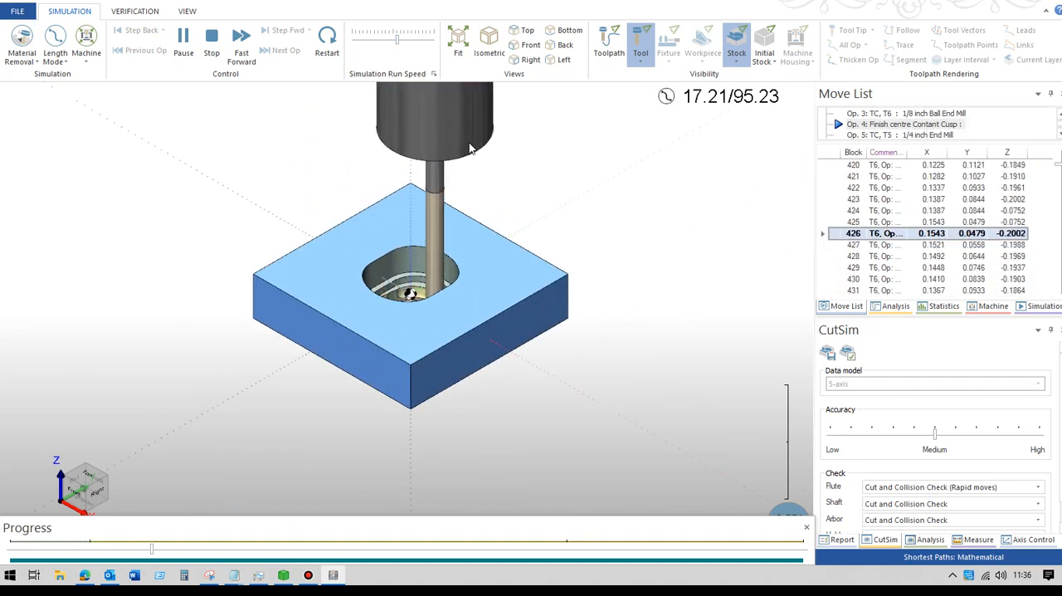
scroll(455, 177, "up", 3)
middle_click_drag(449, 213, 458, 96)
middle_click_drag(458, 108, 469, 189)
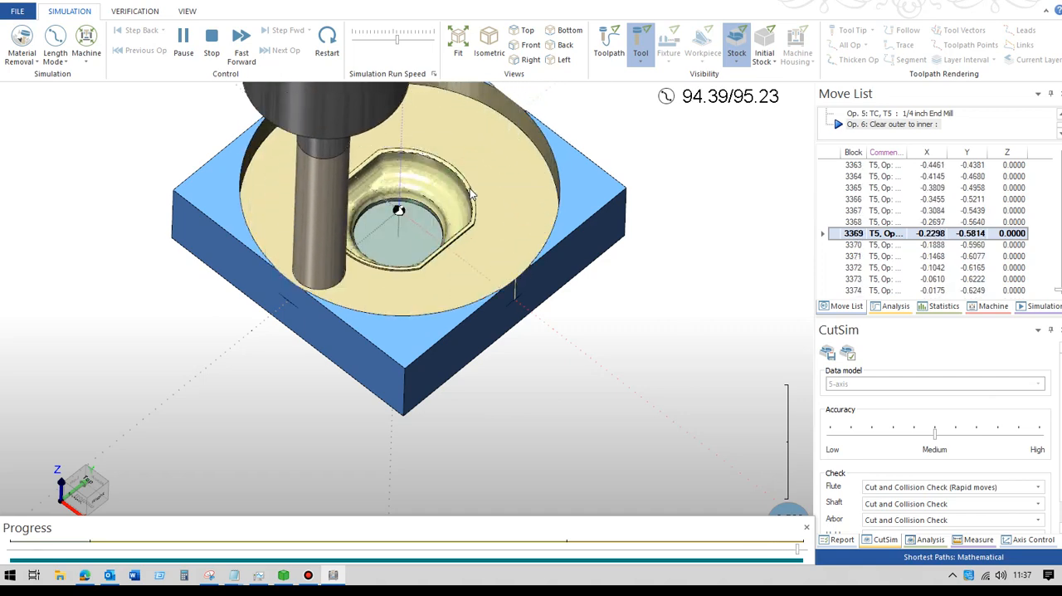
middle_click_drag(385, 281, 359, 251)
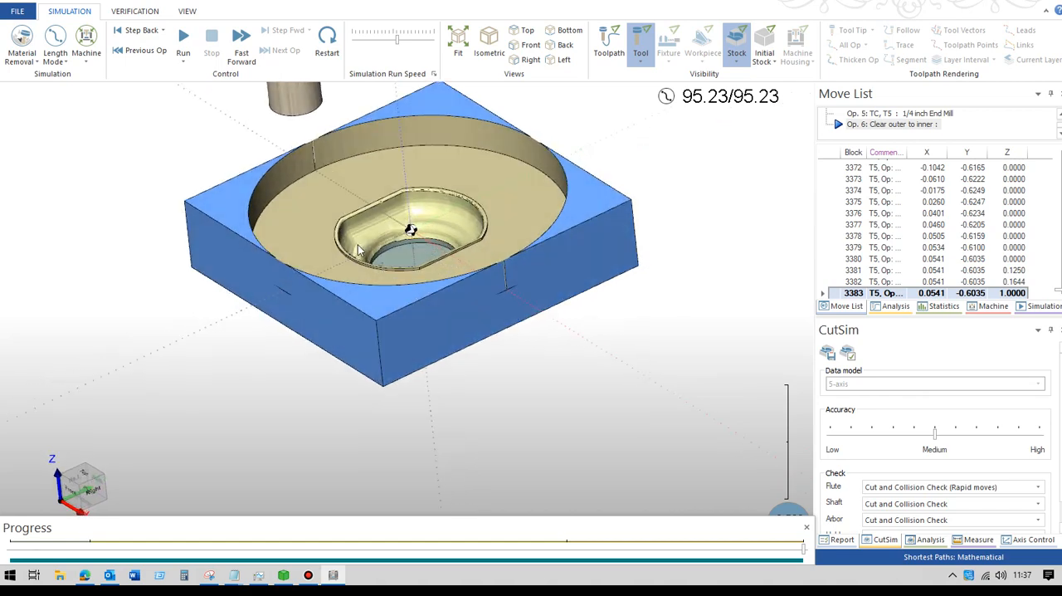